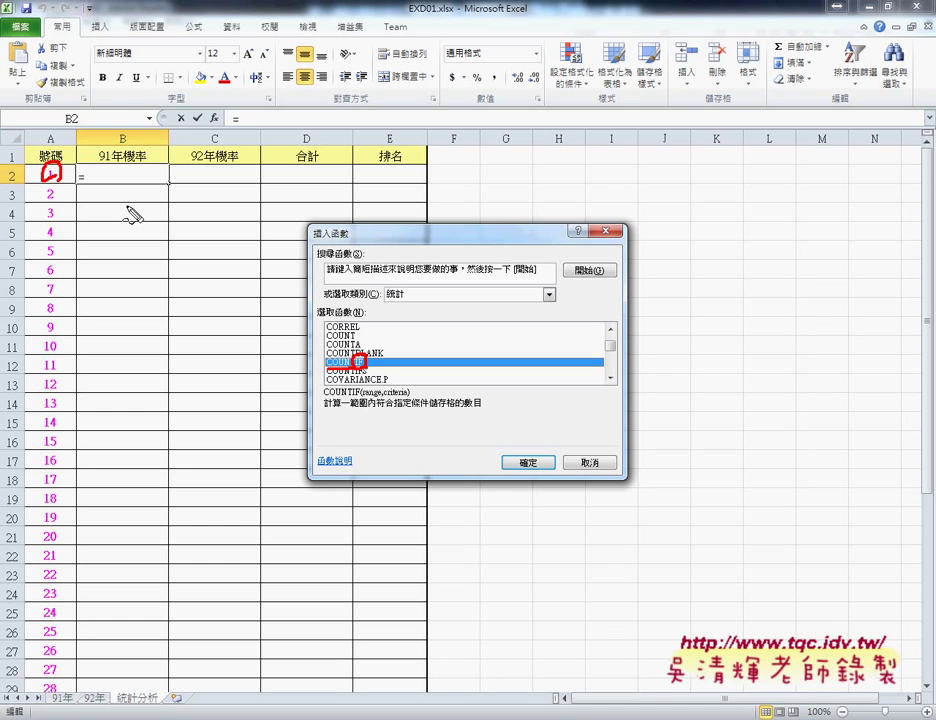
Cancel the unfinished function entry in B2 and switch to the 91年 draw-data sheet
key(Escape)
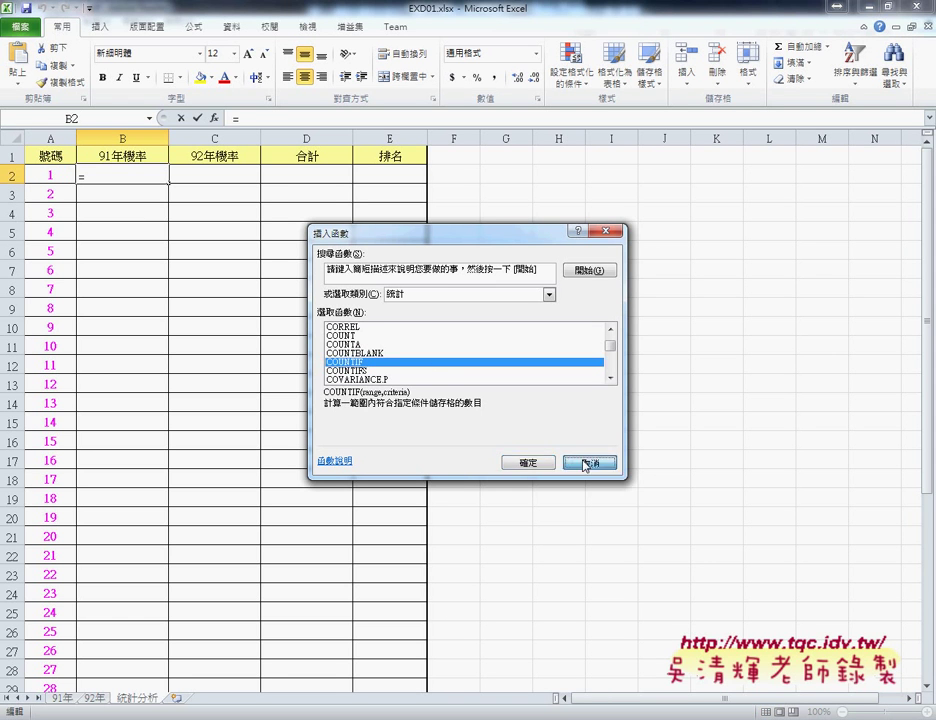
click(583, 461)
click(62, 700)
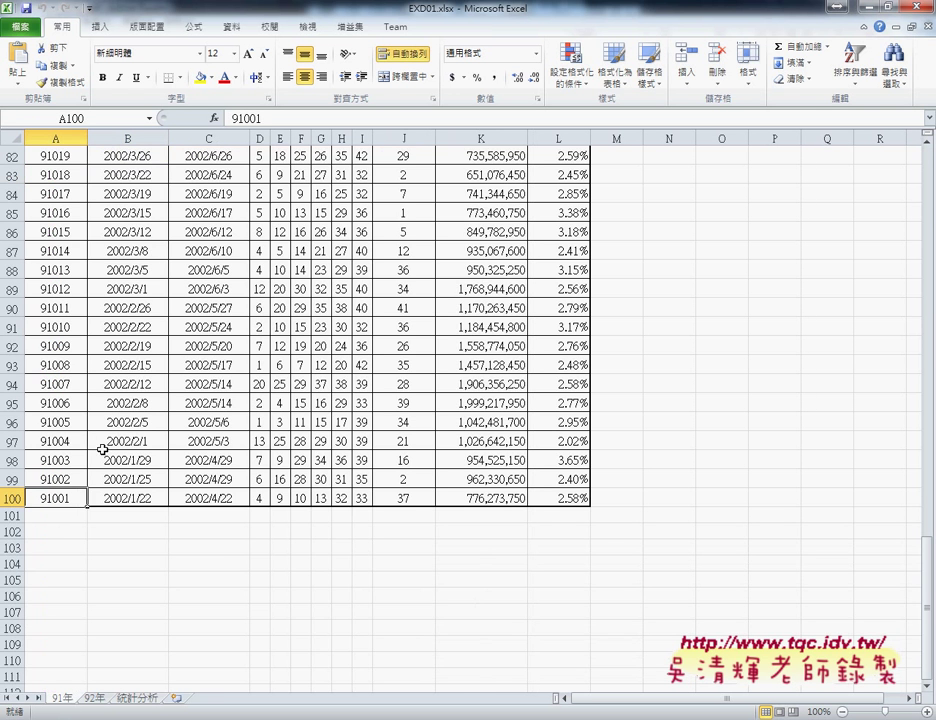
Scroll to the top of the 91年 sheet and anchor the selection at D2
scroll(102, 434, up, 6)
scroll(102, 434, up, 13)
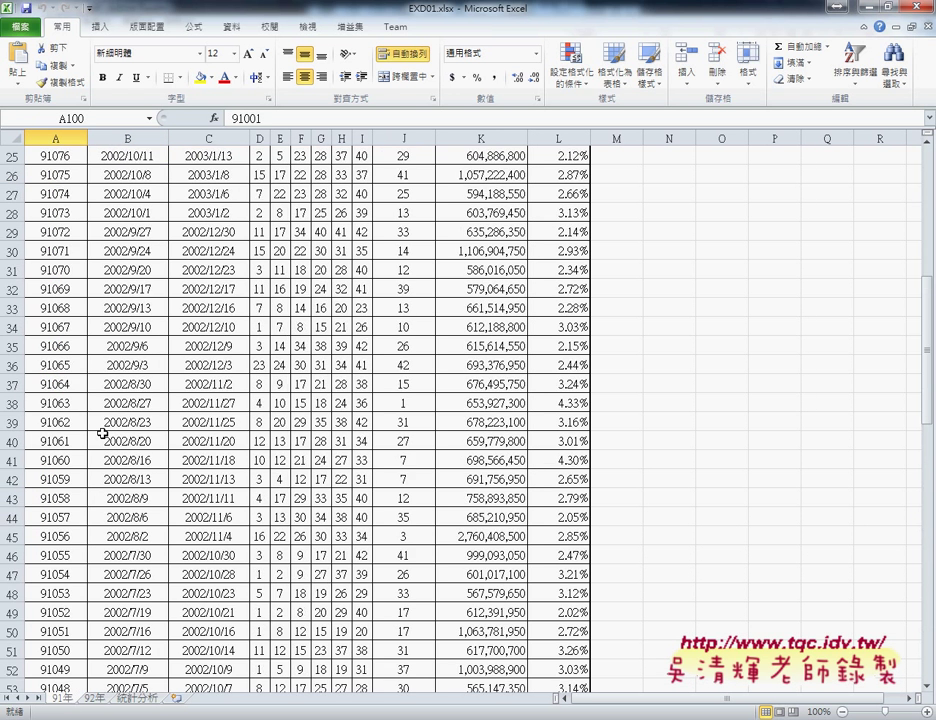
scroll(102, 434, up, 8)
click(300, 156)
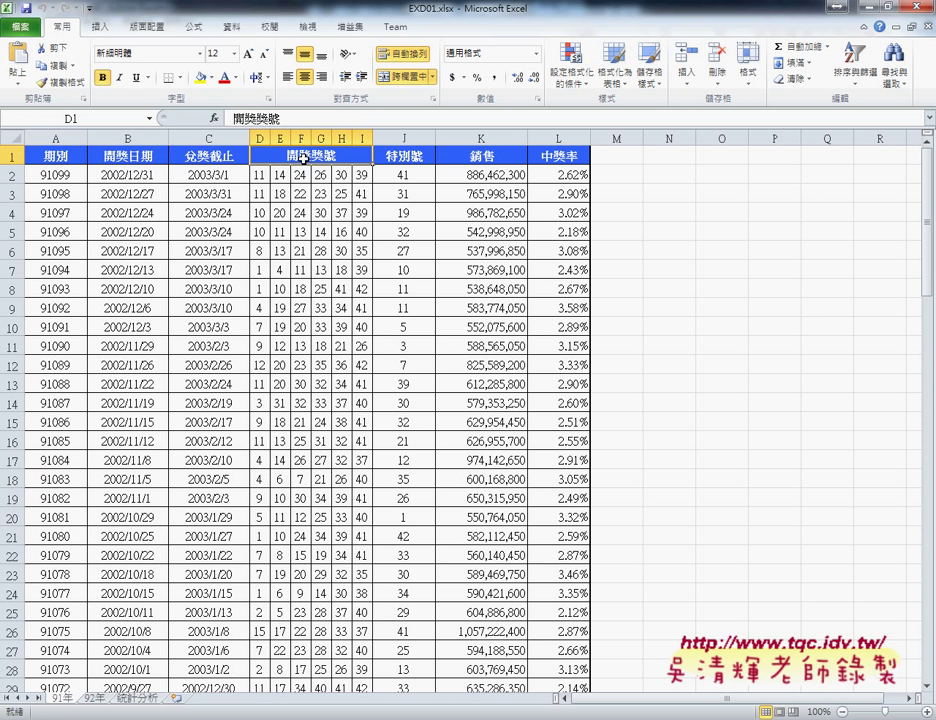
click(260, 174)
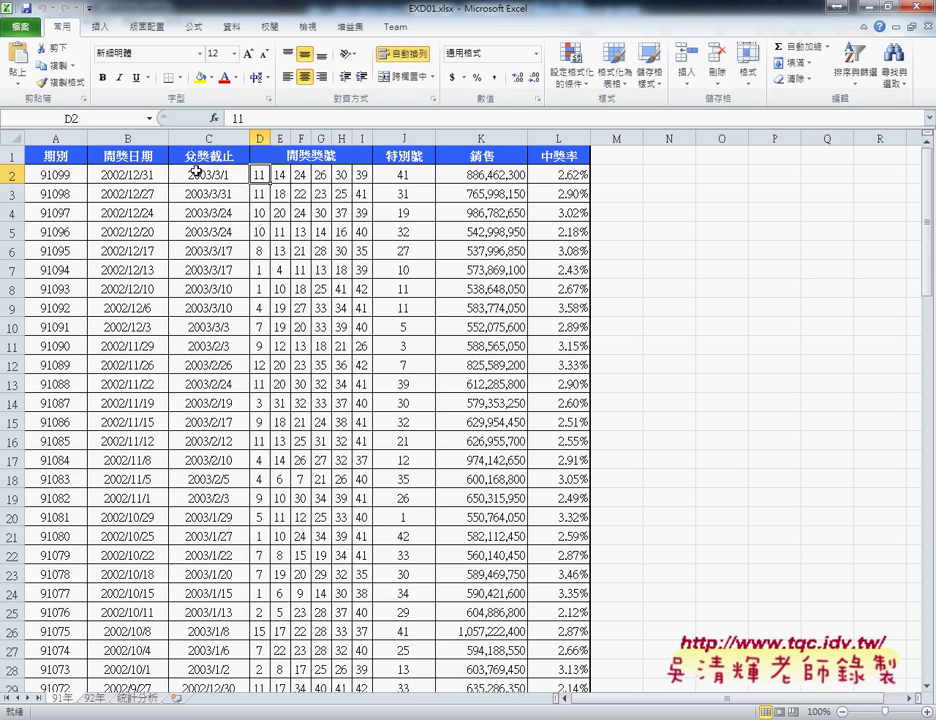
Extend the selection down to J100 to cover all 693 drawn numbers
scroll(318, 384, down, 4)
scroll(334, 309, down, 4)
scroll(340, 340, down, 12)
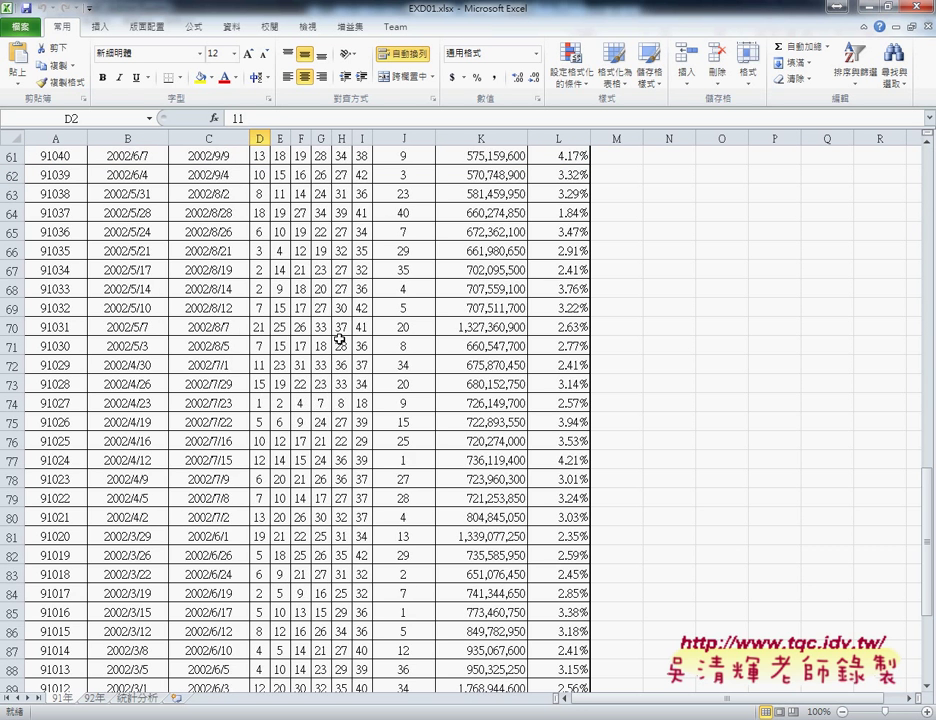
scroll(340, 340, down, 4)
scroll(345, 484, down, 4)
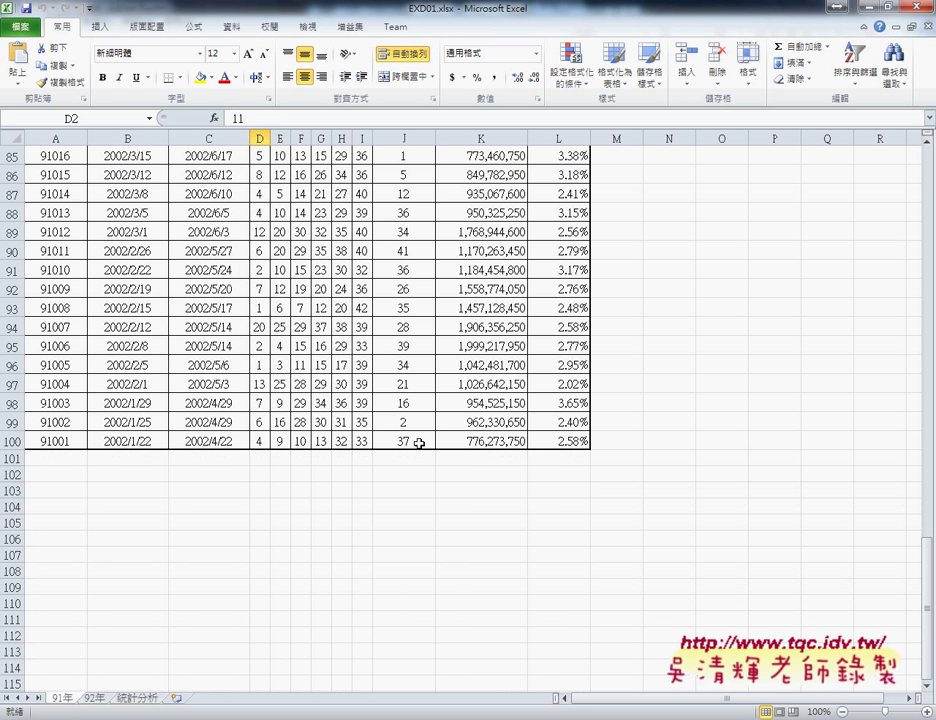
shift+click(418, 443)
scroll(418, 443, up, 5)
scroll(418, 443, up, 20)
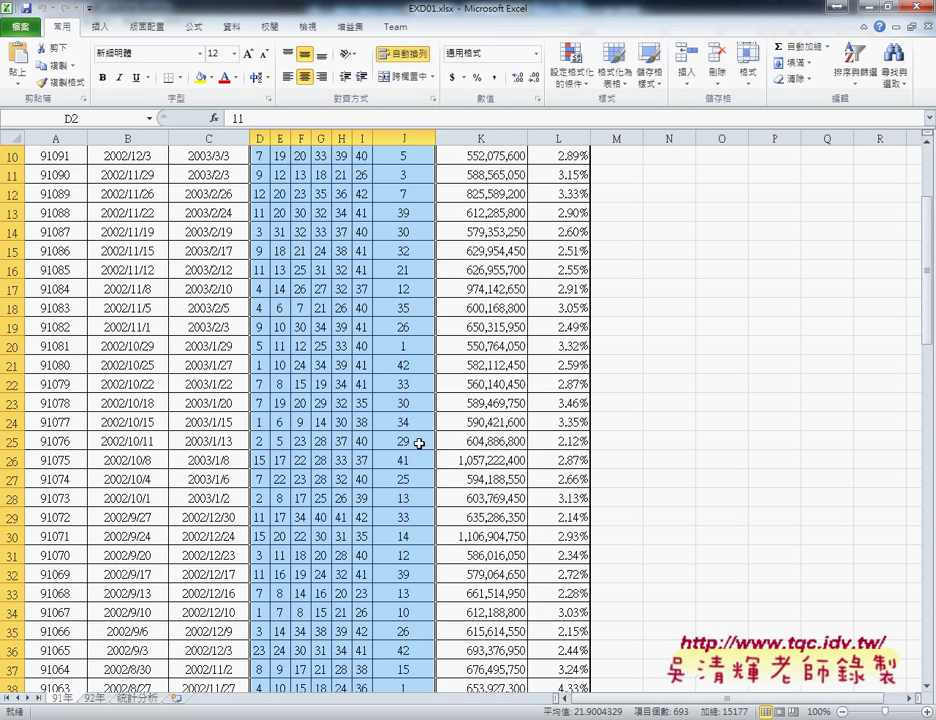
scroll(418, 443, up, 3)
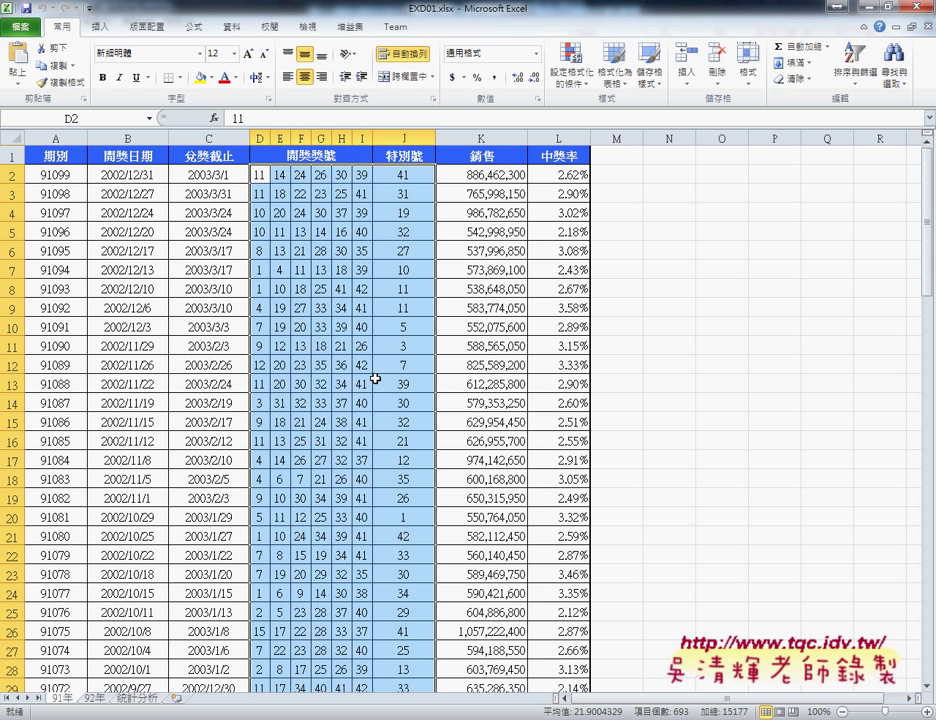
mouse_move(255, 628)
mouse_down()
mouse_move(483, 497)
mouse_move(430, 585)
mouse_move(281, 626)
mouse_up()
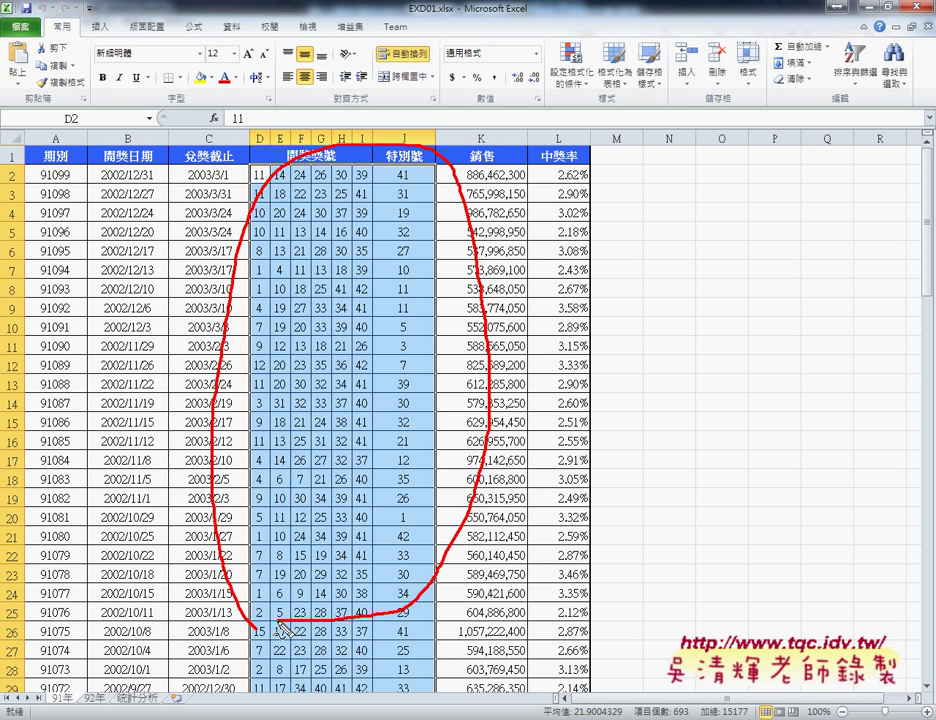
key(Escape)
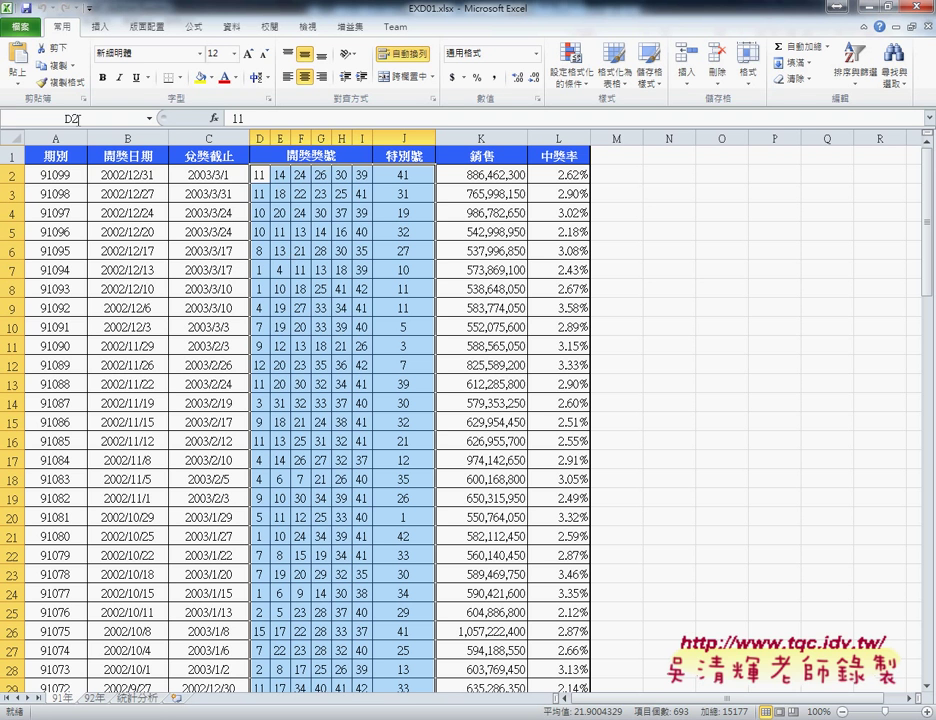
Change the input method's keyboard layout so the range name can be typed
click(80, 120)
right_click(650, 712)
click(720, 668)
click(401, 198)
click(418, 281)
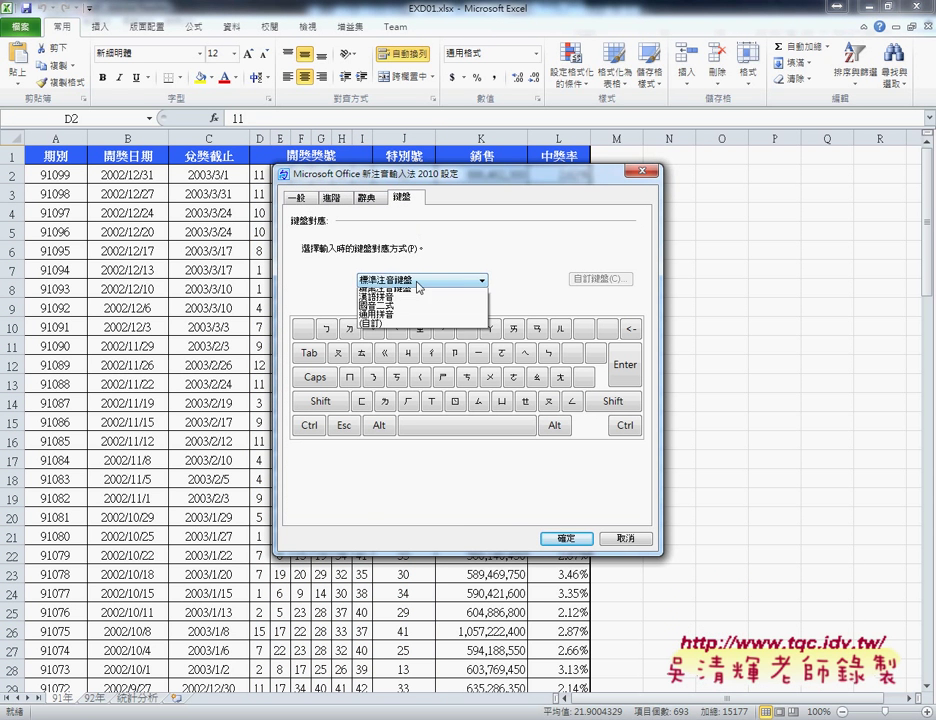
click(407, 302)
click(566, 538)
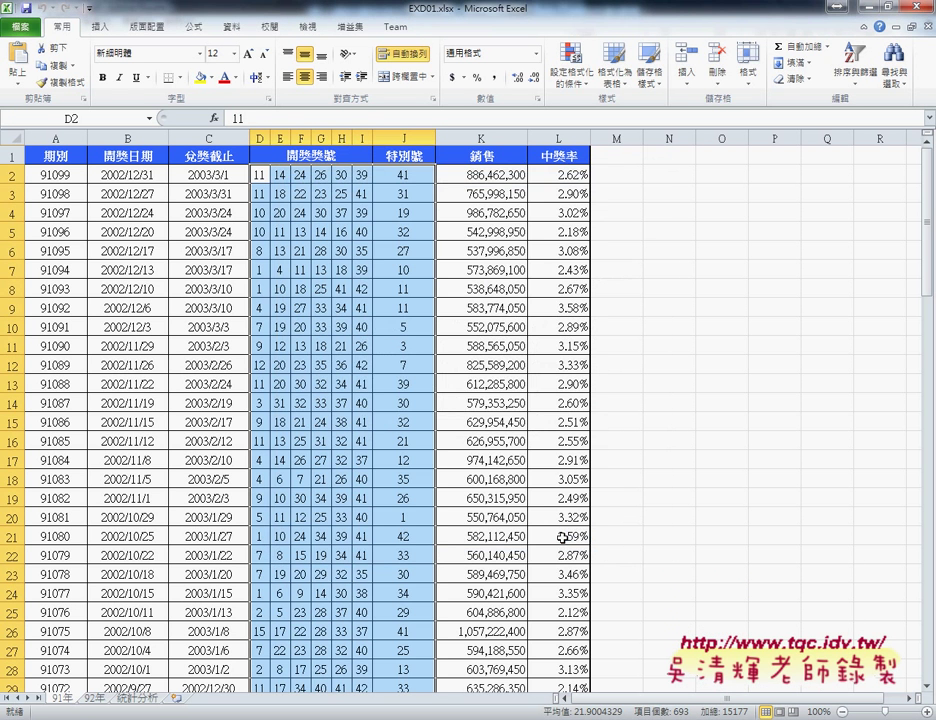
Name the selected range D2:J100 開獎91 in the Name Box
click(90, 117)
text(3)
key(Return)
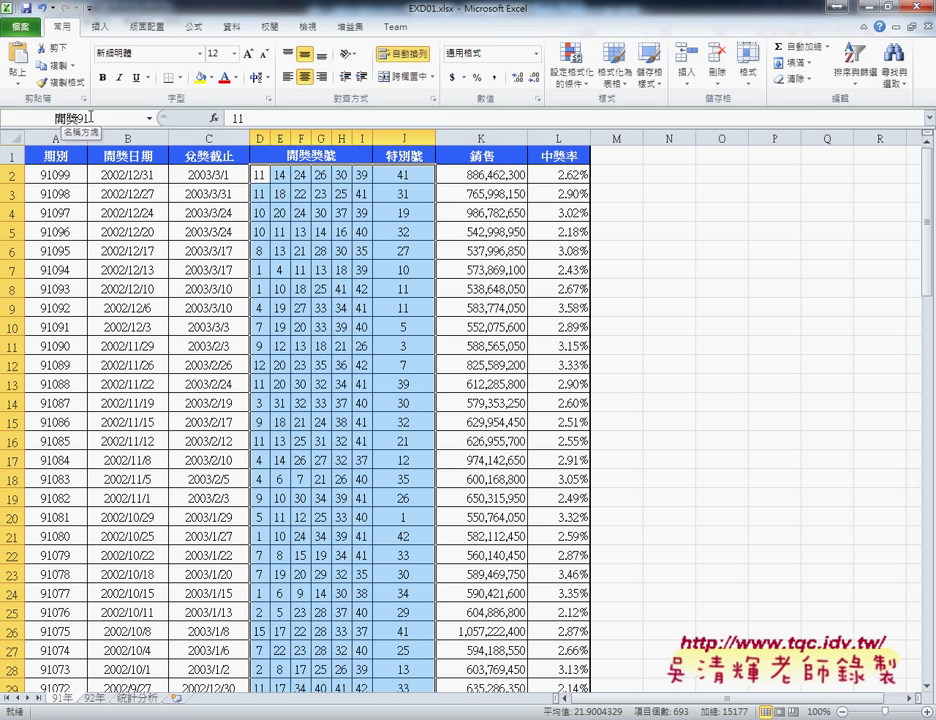
On the 92年 sheet, select the drawn numbers D2 through J105
click(95, 699)
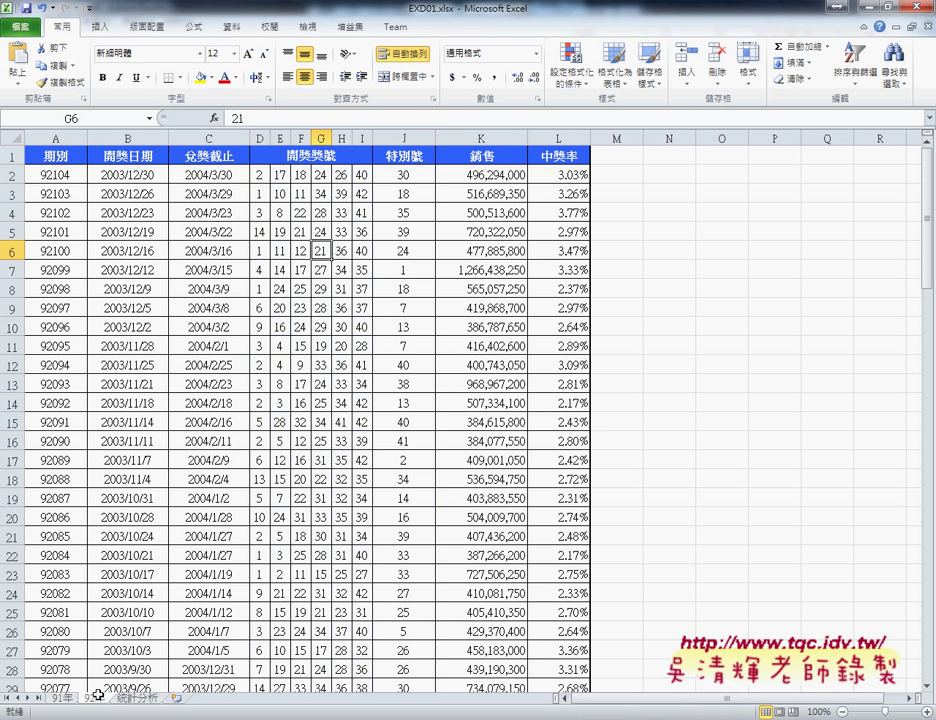
click(259, 175)
scroll(290, 313, down, 10)
scroll(300, 310, down, 8)
scroll(300, 300, down, 8)
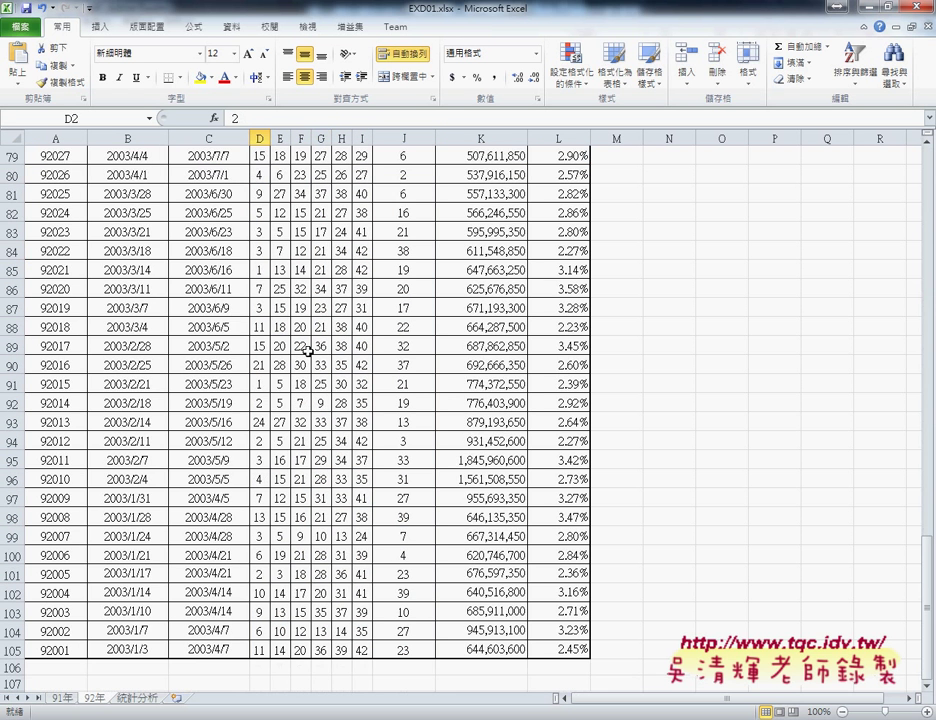
scroll(391, 413, down, 4)
shift+click(431, 424)
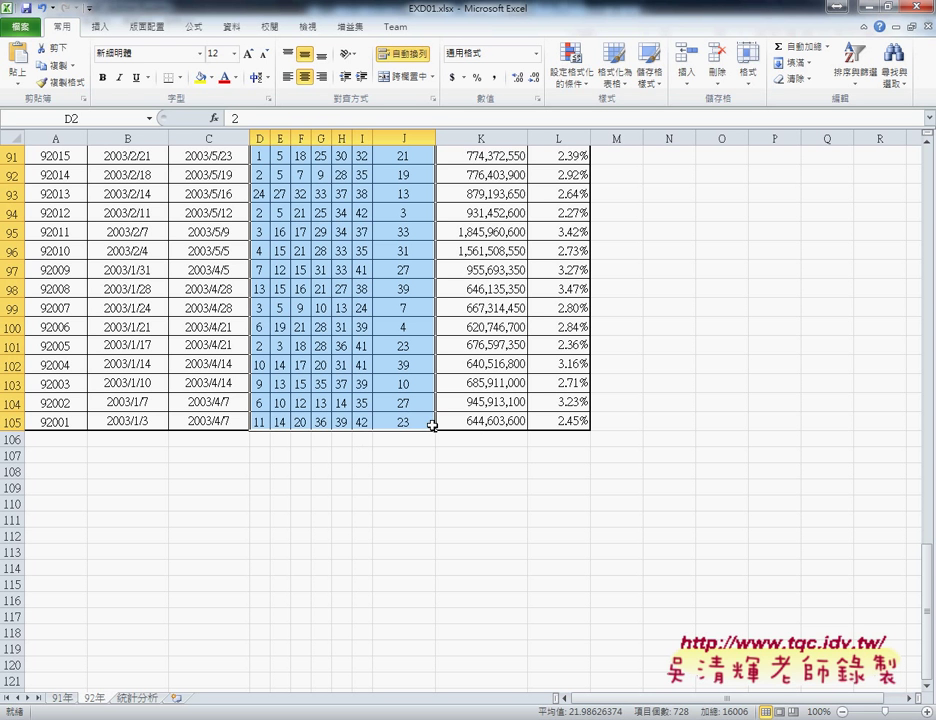
Name the range 開獎92 and move to the 統計分析 sheet
click(118, 121)
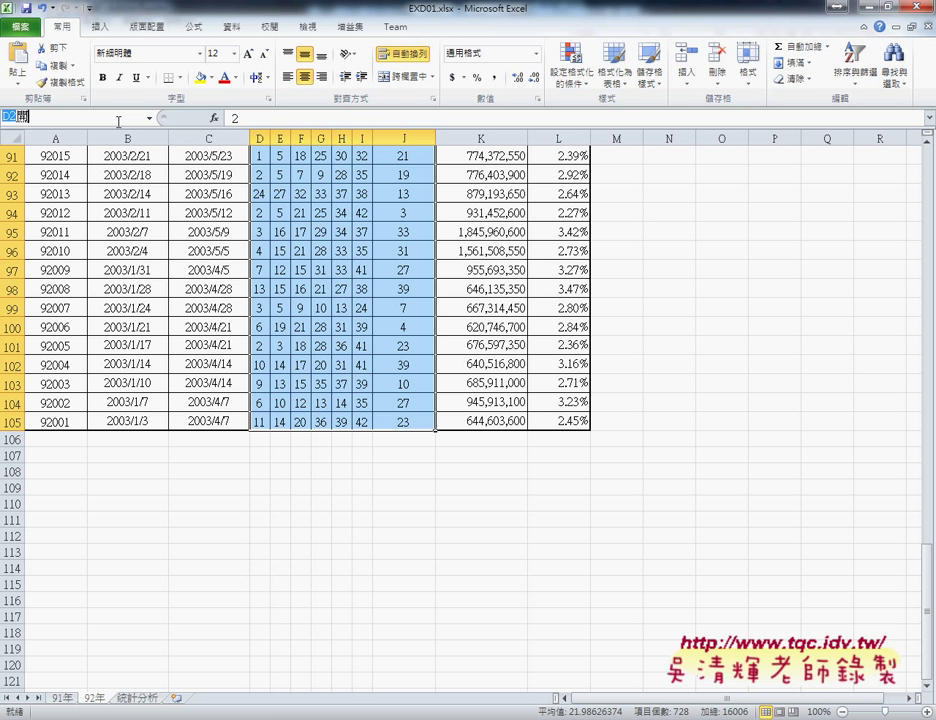
text(獎9)
text(2)
key(Return)
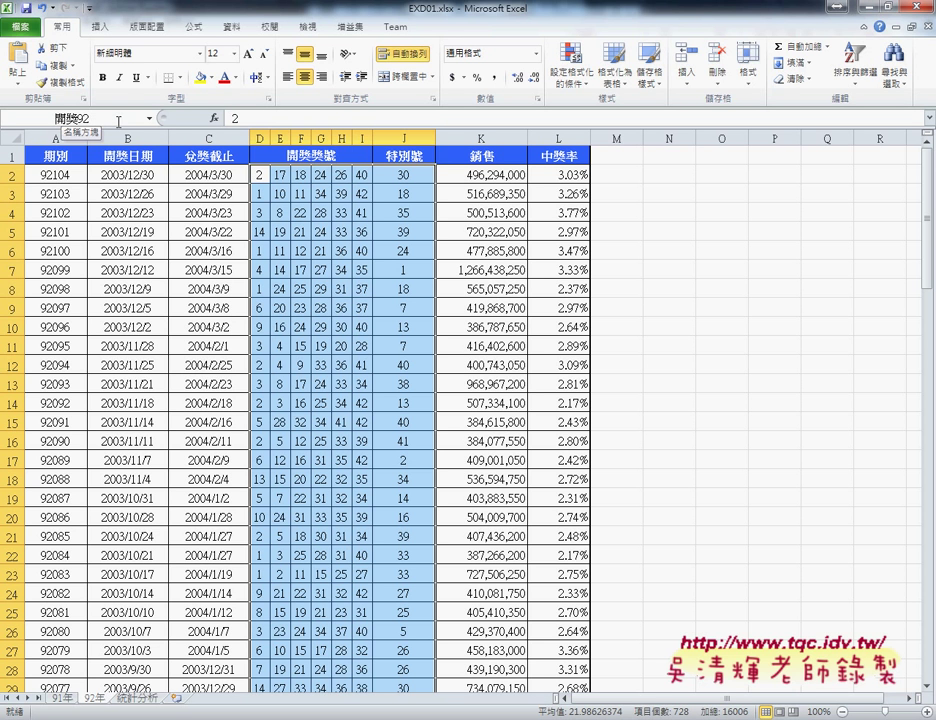
key(ctrl+Page_Down)
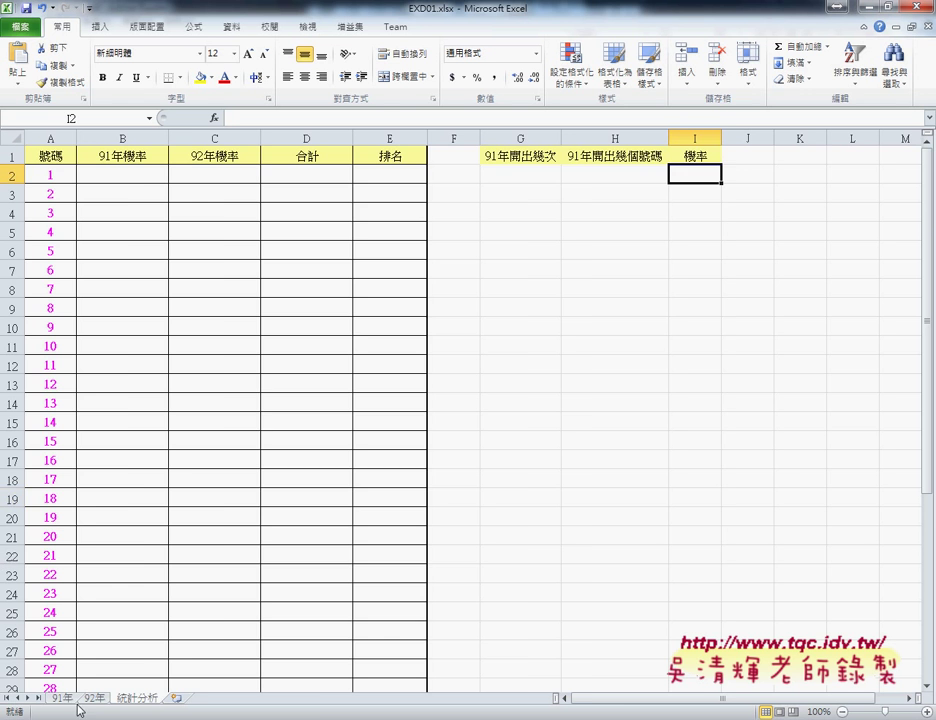
click(62, 699)
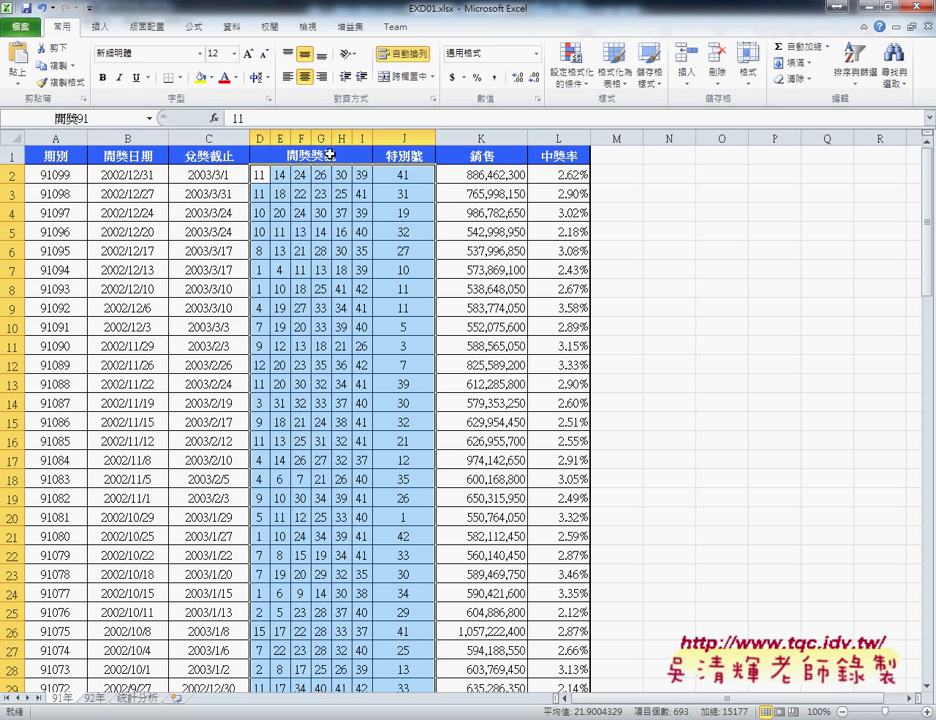
click(142, 698)
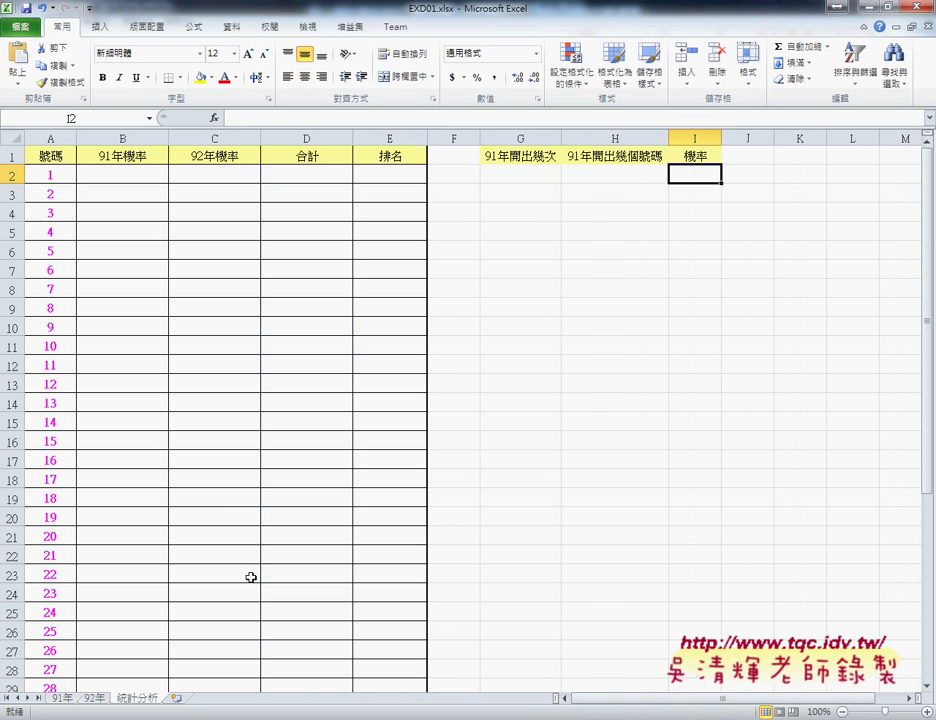
click(541, 170)
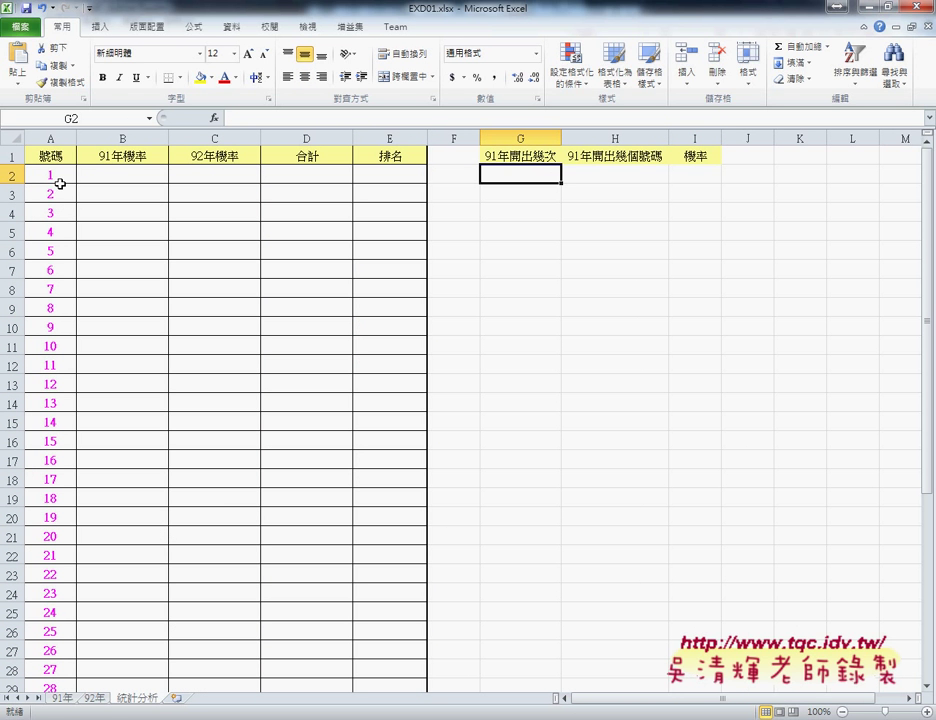
Insert COUNTIF into G2 from the 統計 category of the Insert Function dialog
click(214, 118)
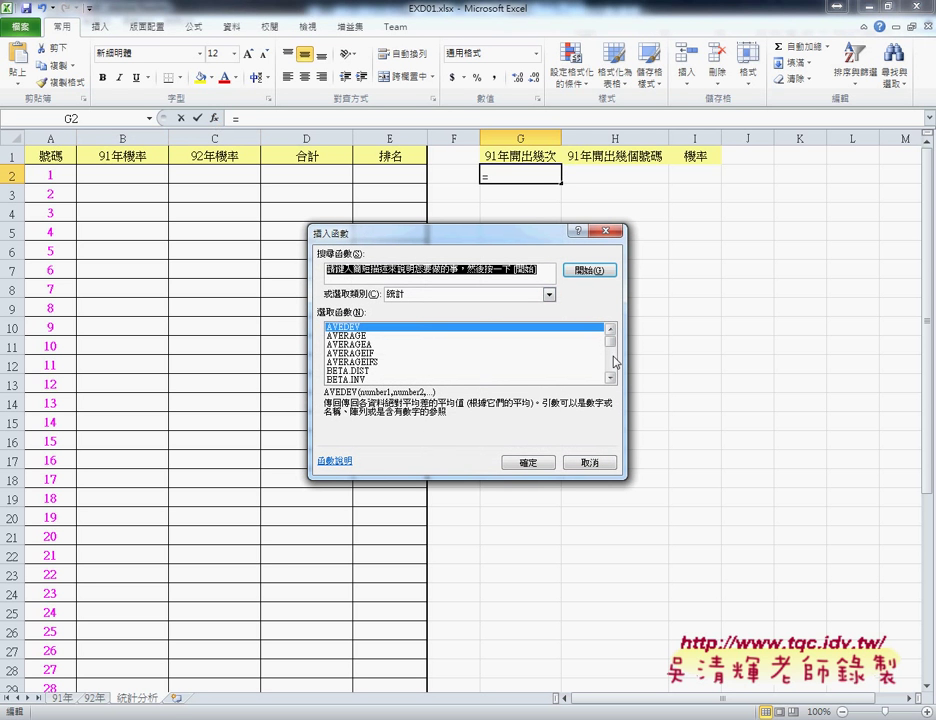
click(611, 378)
click(611, 378)
click(611, 378)
click(611, 378)
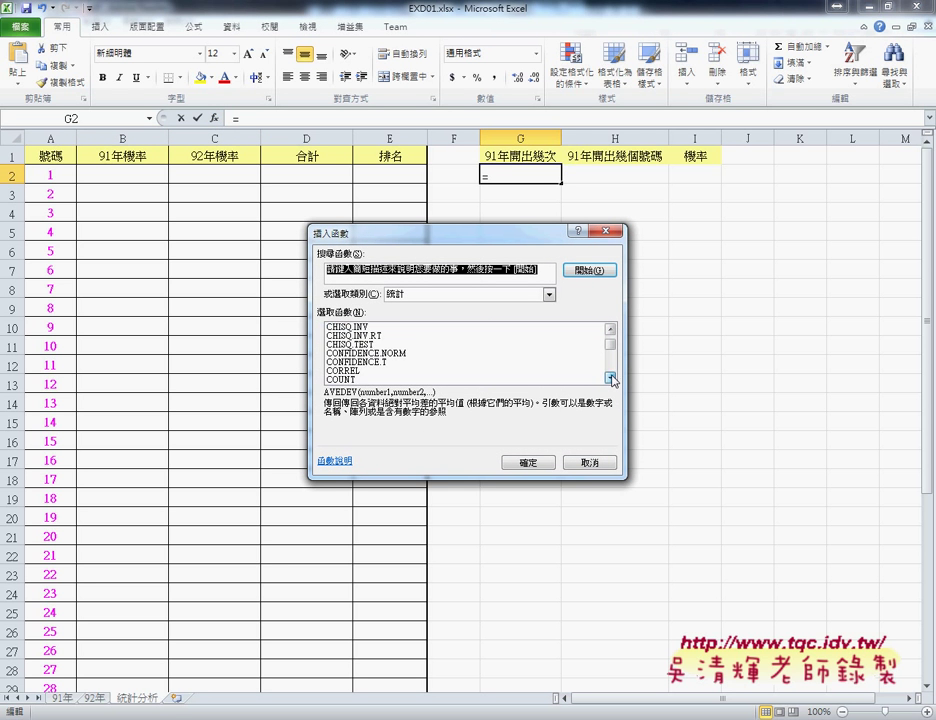
scroll(449, 380, down, 1)
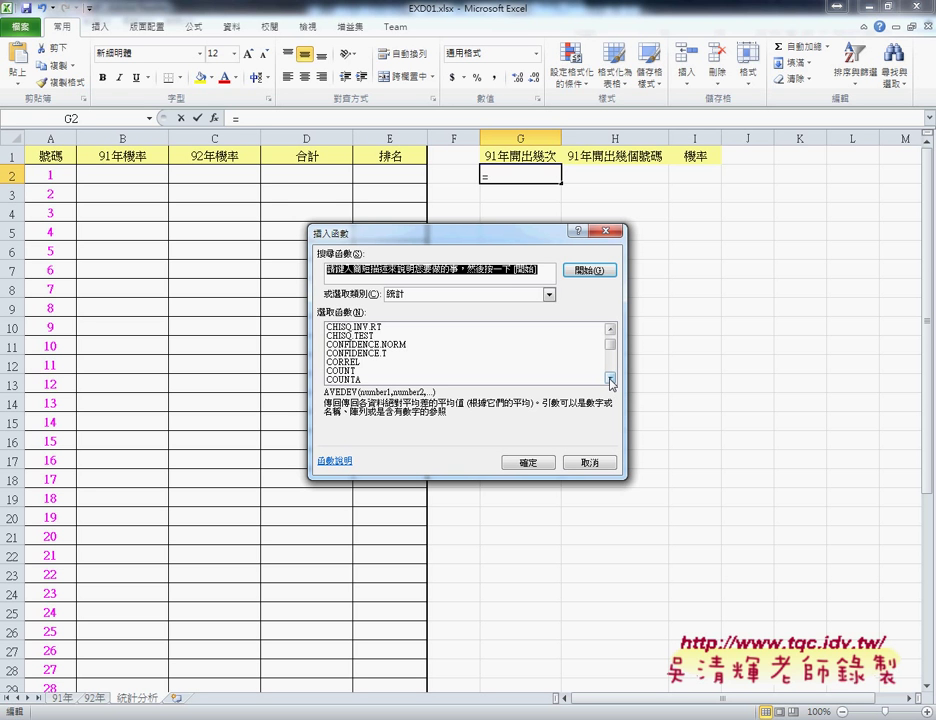
scroll(342, 370, down, 2)
scroll(342, 370, down, 1)
click(342, 362)
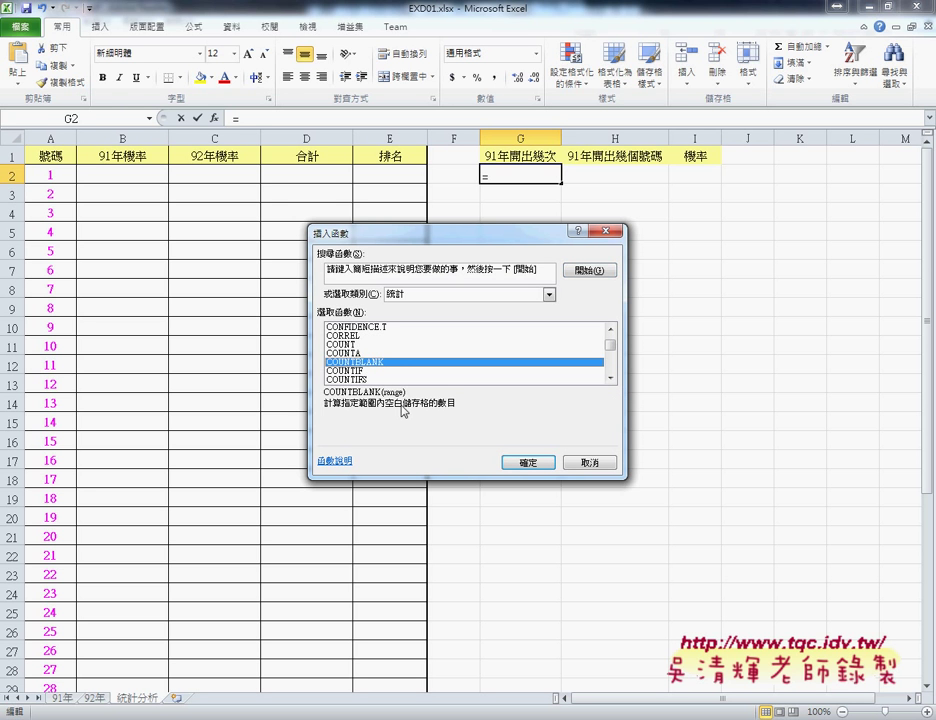
click(366, 370)
click(527, 463)
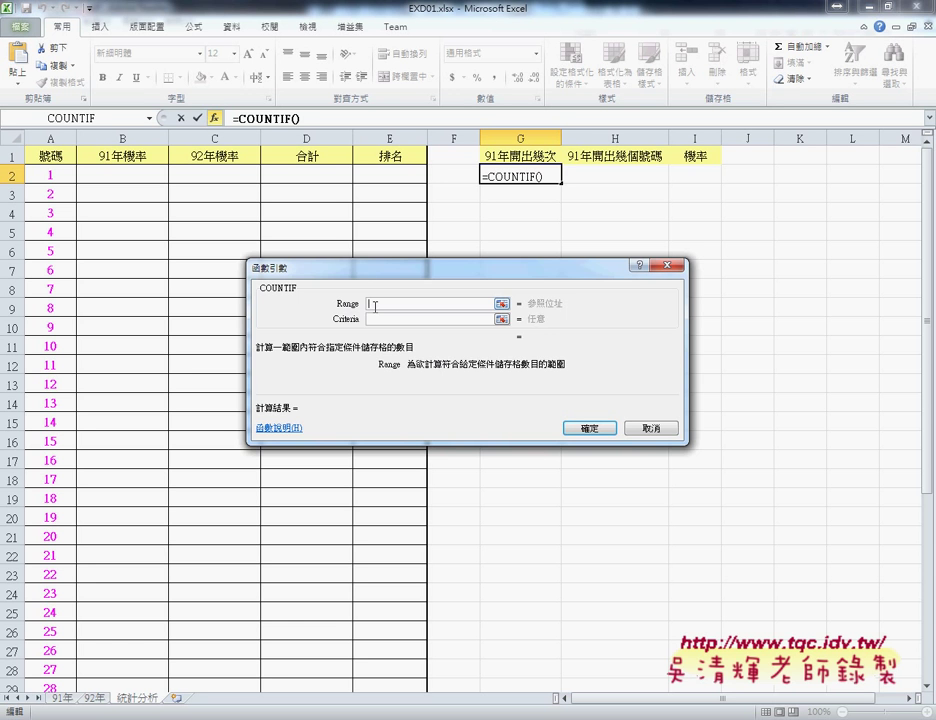
Fill COUNTIF's Range argument with the named range 開獎91 from the F3 Paste Name list
key(F3)
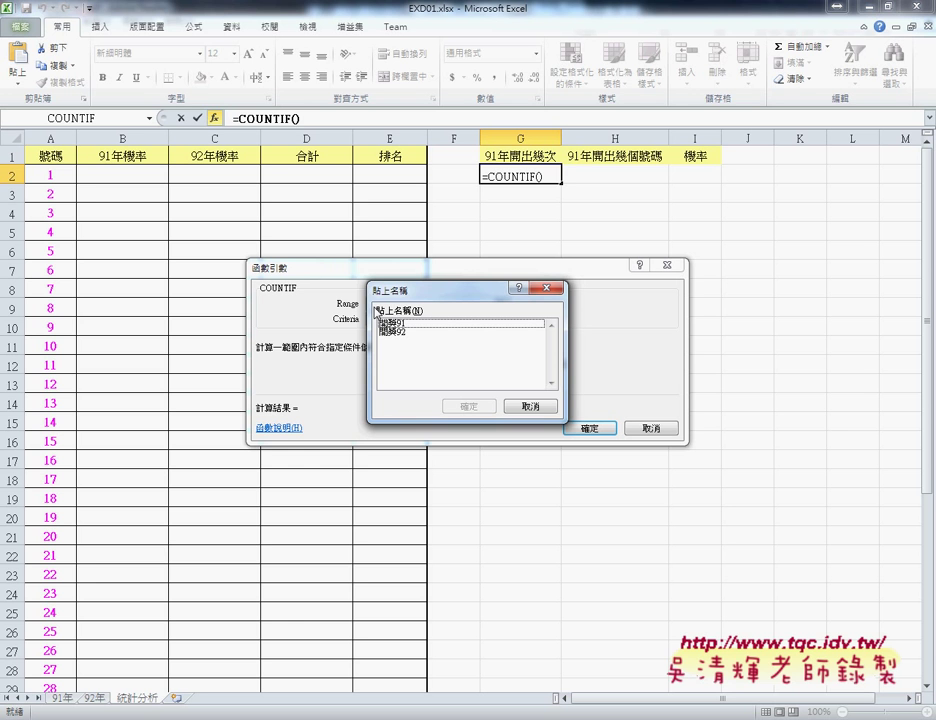
mouse_move(364, 204)
mouse_down()
mouse_move(388, 204)
mouse_move(374, 237)
mouse_move(400, 240)
mouse_move(355, 250)
mouse_move(413, 250)
mouse_up()
mouse_move(405, 315)
mouse_down()
mouse_move(410, 331)
mouse_move(75, 672)
mouse_up()
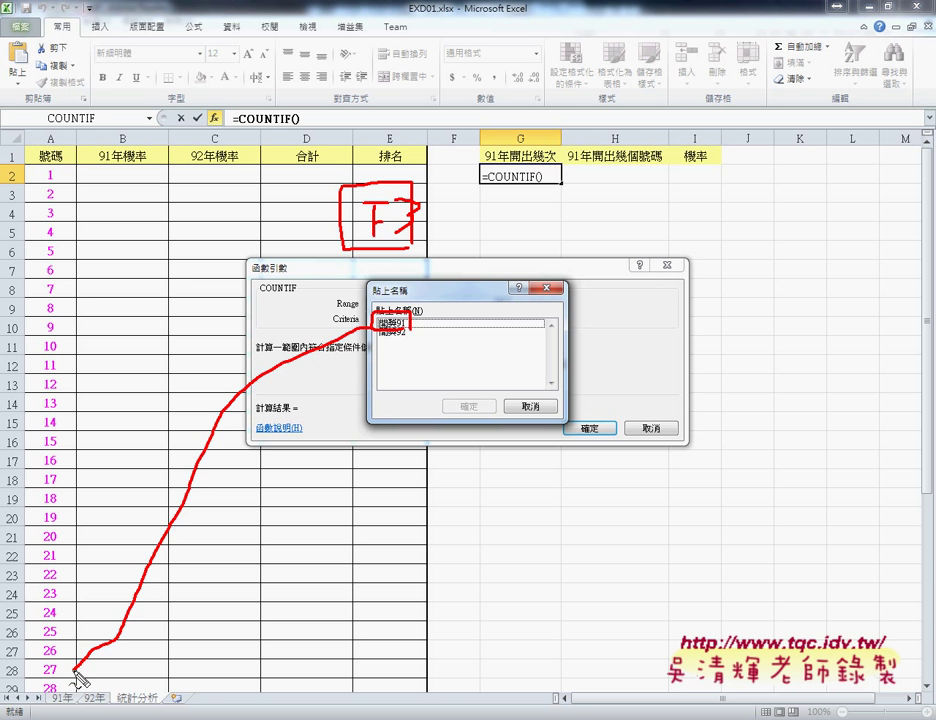
key(Escape)
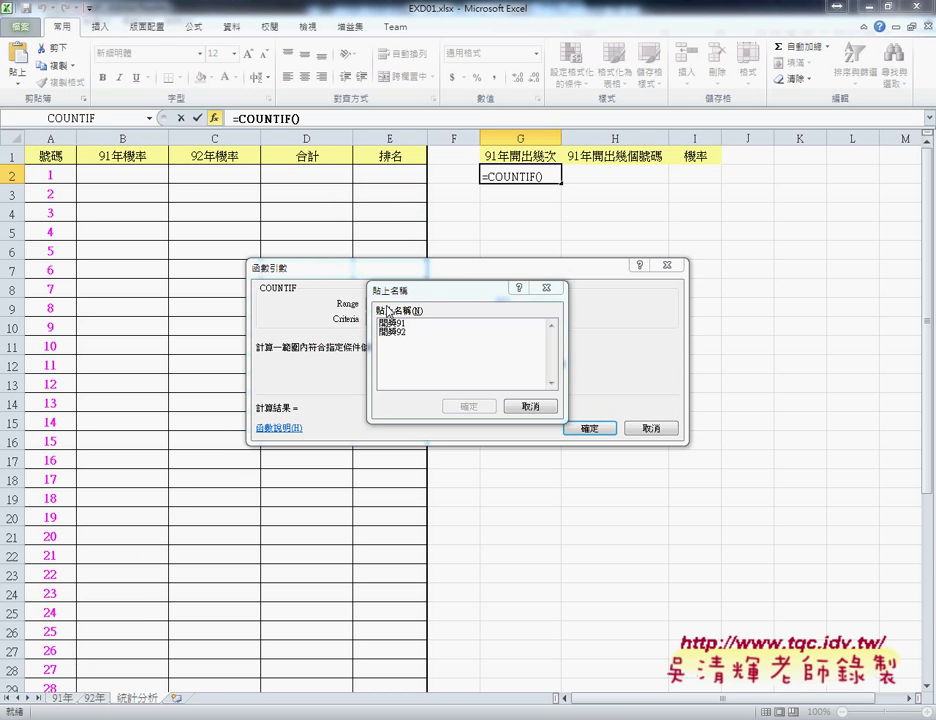
click(389, 319)
click(390, 320)
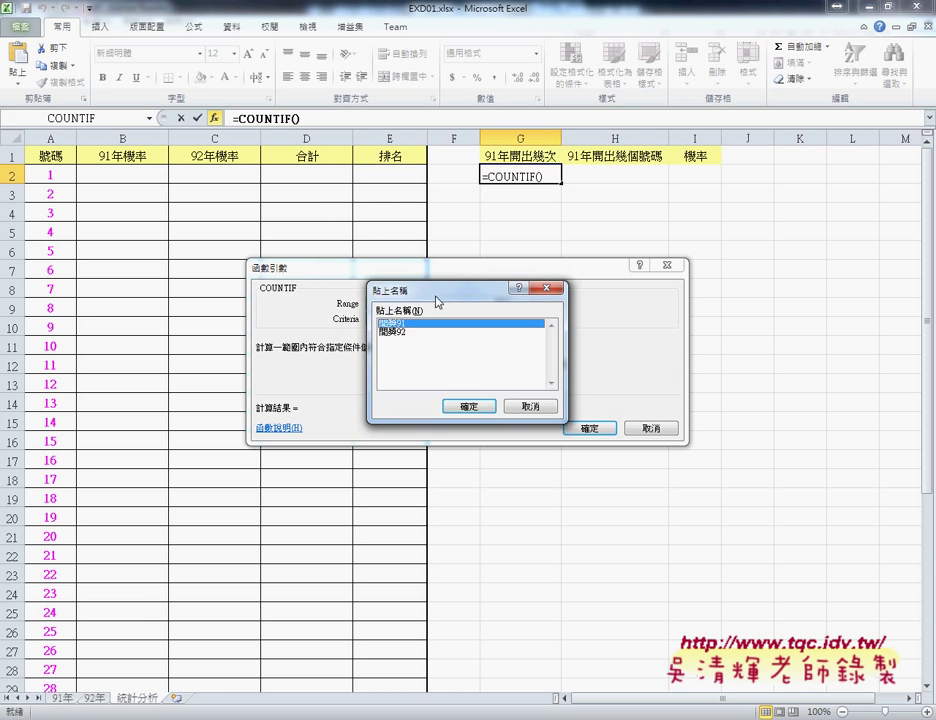
drag(410, 289, 500, 251)
click(560, 370)
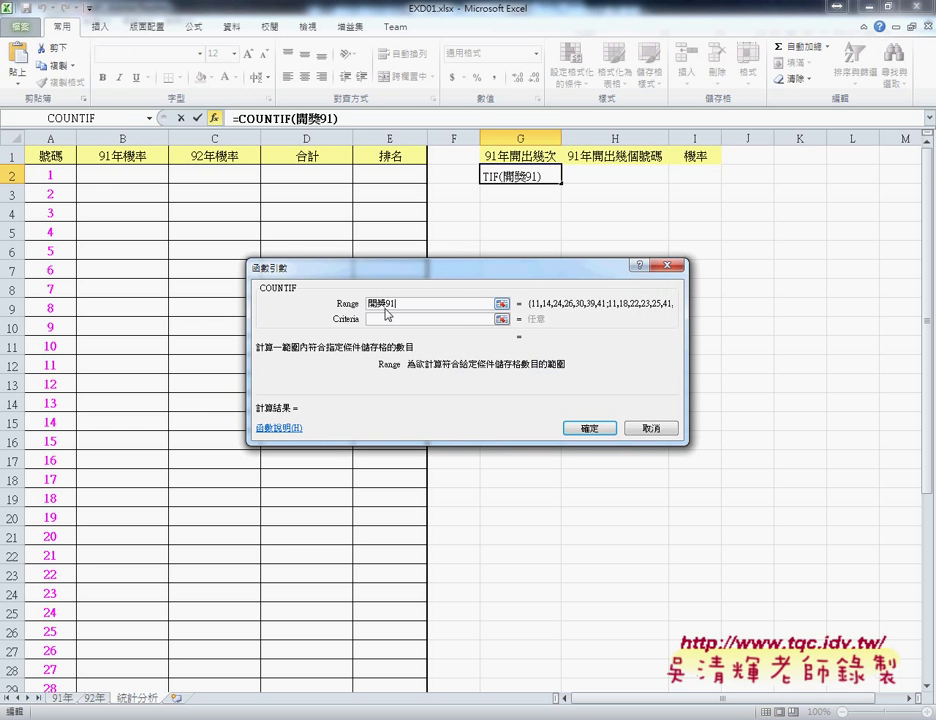
Set the criterion to A2 and confirm =COUNTIF(開獎91,A2) in G2
click(390, 319)
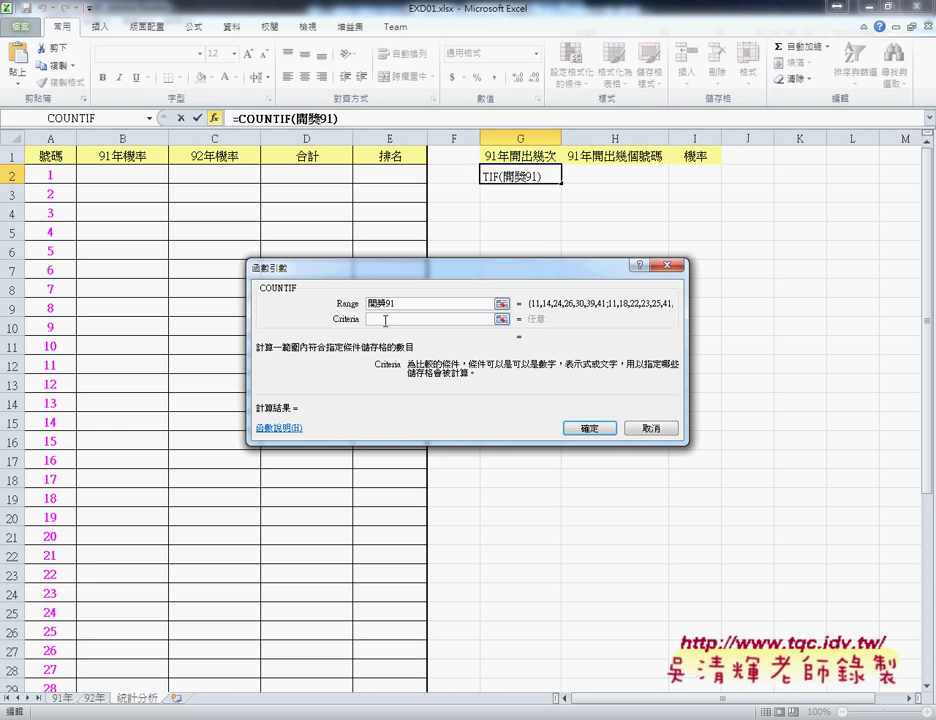
click(47, 175)
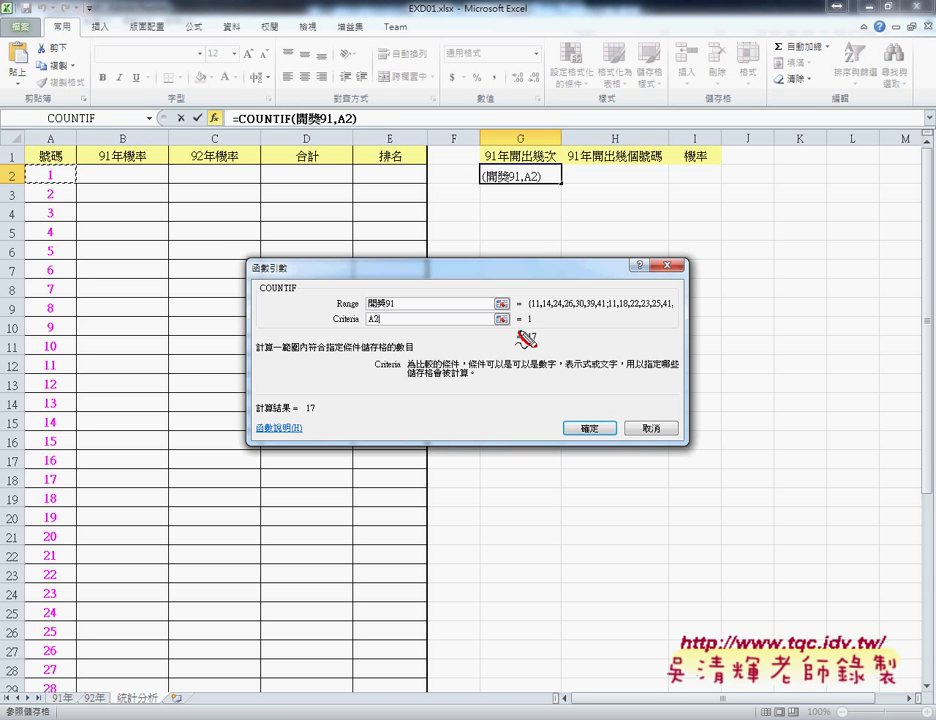
mouse_move(543, 328)
mouse_down()
mouse_move(553, 347)
mouse_move(540, 352)
mouse_up()
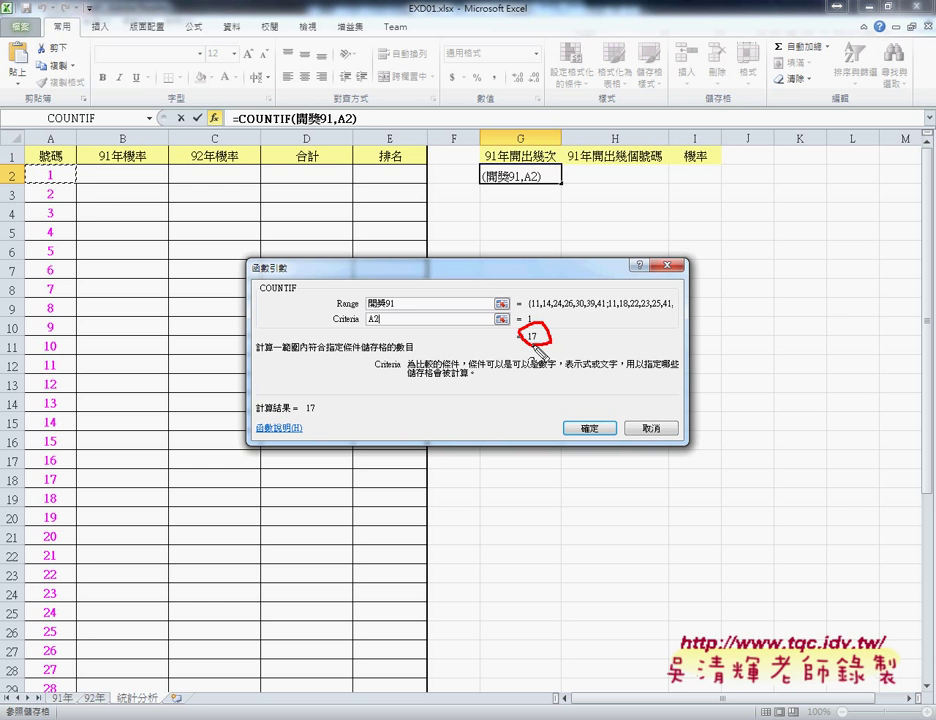
drag(398, 311, 405, 332)
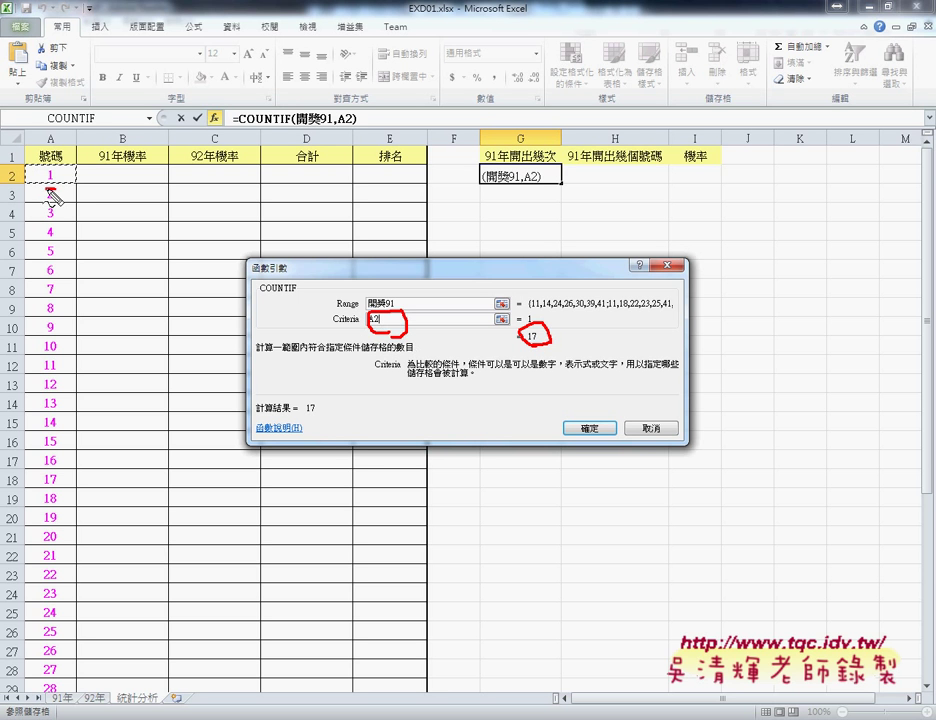
drag(66, 166, 72, 182)
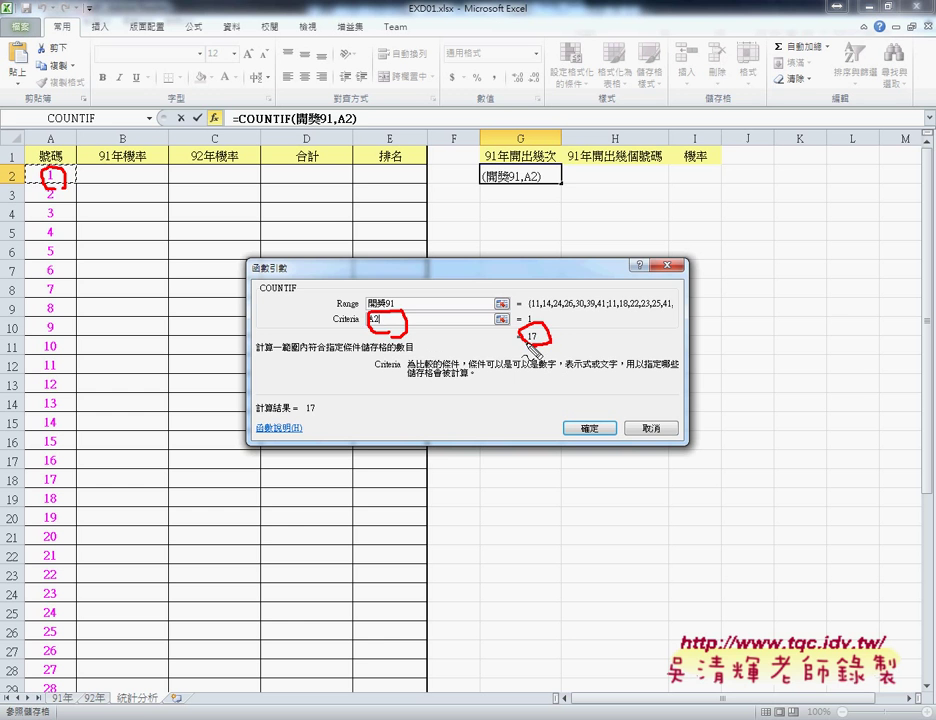
key(Escape)
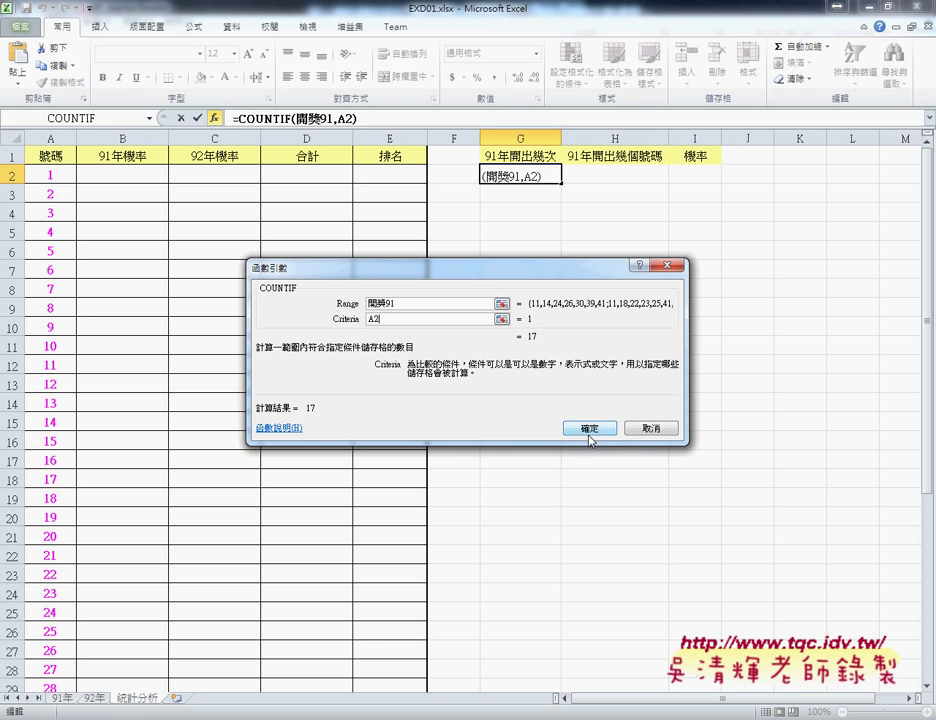
click(590, 428)
Fill the G2 formula down column G through G43
mouse_move(561, 183)
mouse_down()
mouse_move(592, 679)
mouse_move(583, 664)
mouse_up()
scroll(404, 559, up, 5)
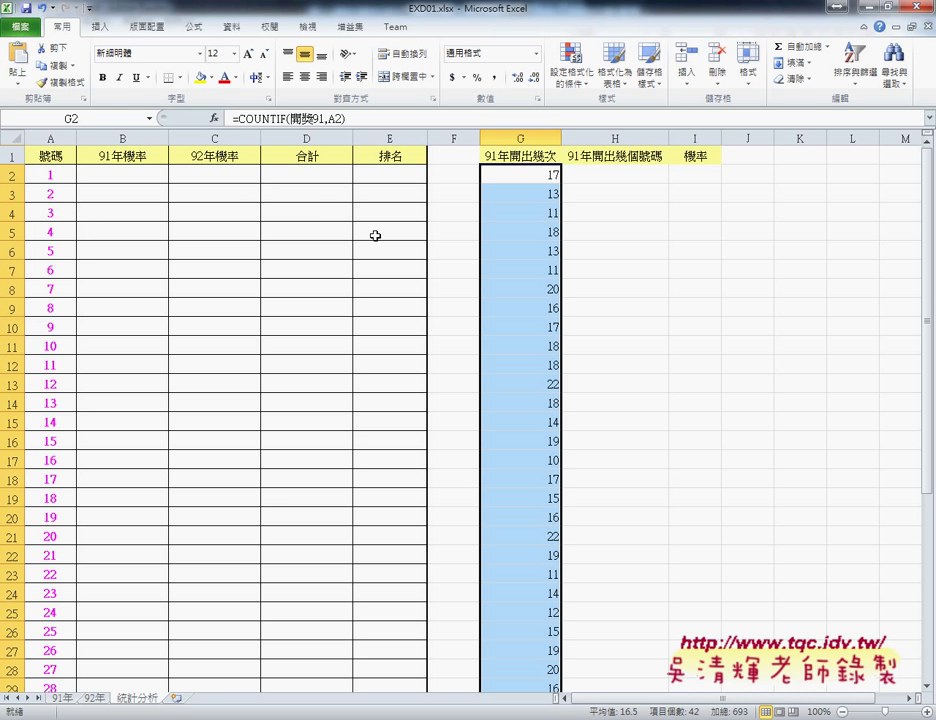
click(622, 159)
click(598, 173)
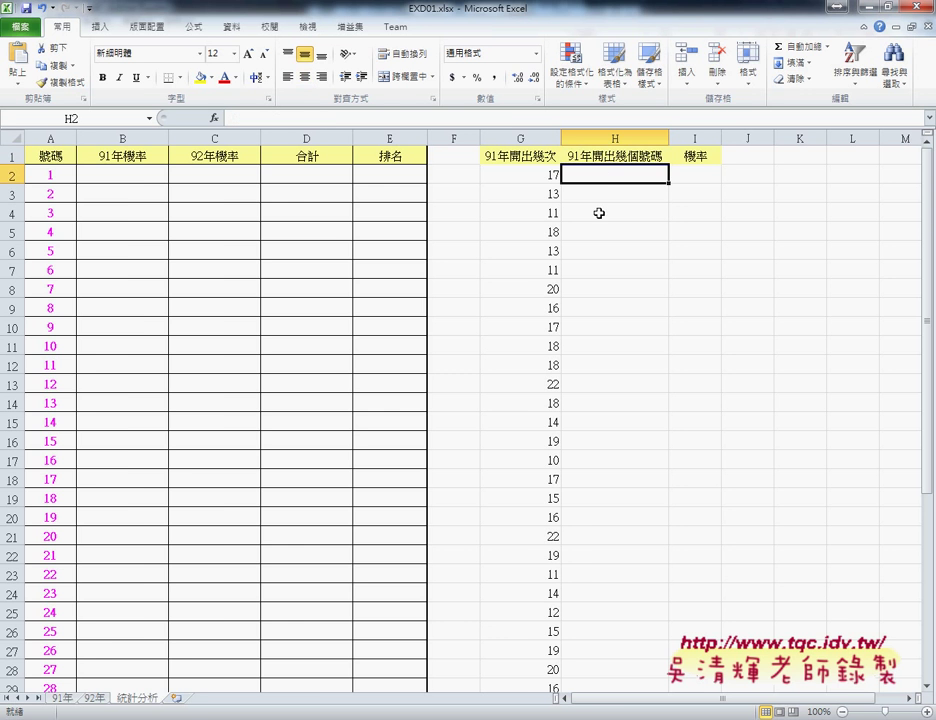
Look over the draw data on the 91年 sheet, then return to 統計分析
click(63, 698)
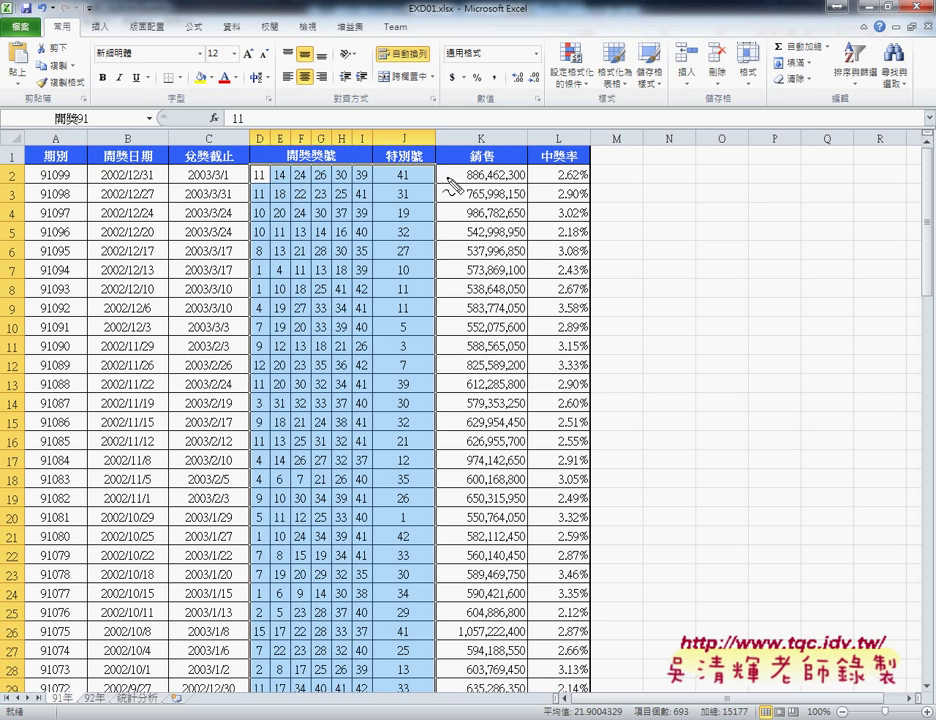
mouse_move(442, 176)
mouse_down()
mouse_move(452, 186)
mouse_move(446, 342)
mouse_move(474, 296)
mouse_move(461, 342)
mouse_up()
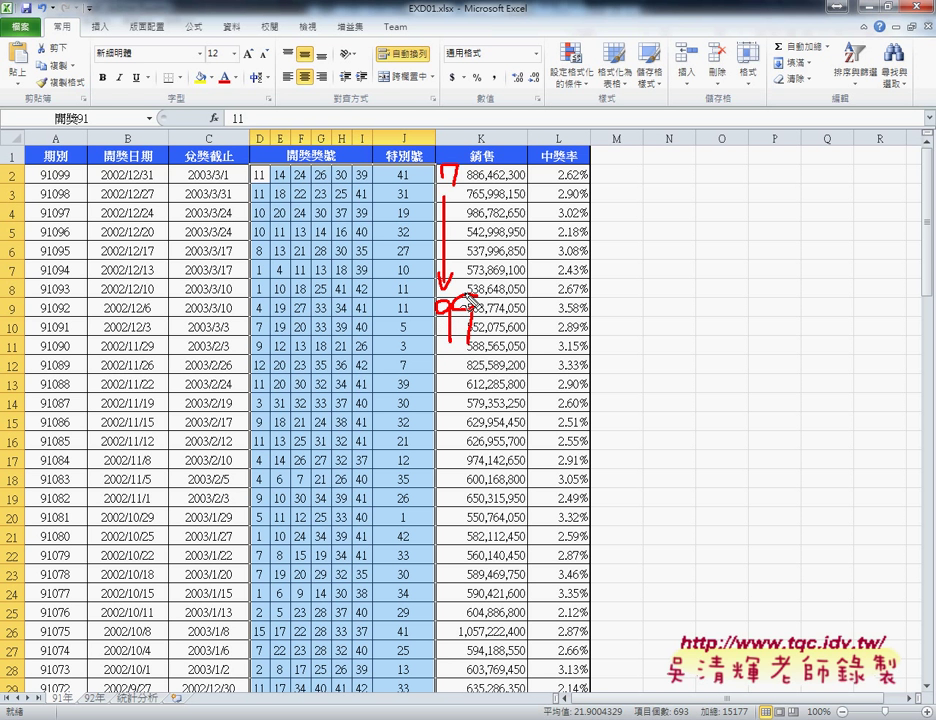
key(Escape)
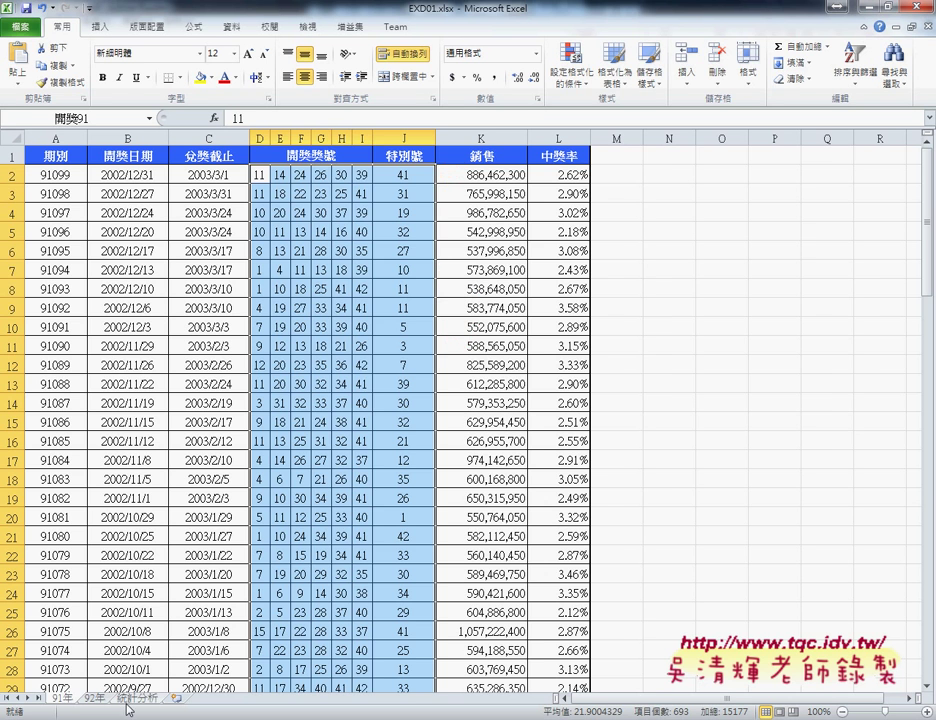
click(136, 698)
Enter the test formula =7*99 in H2 to confirm 693, then clear H2
click(477, 122)
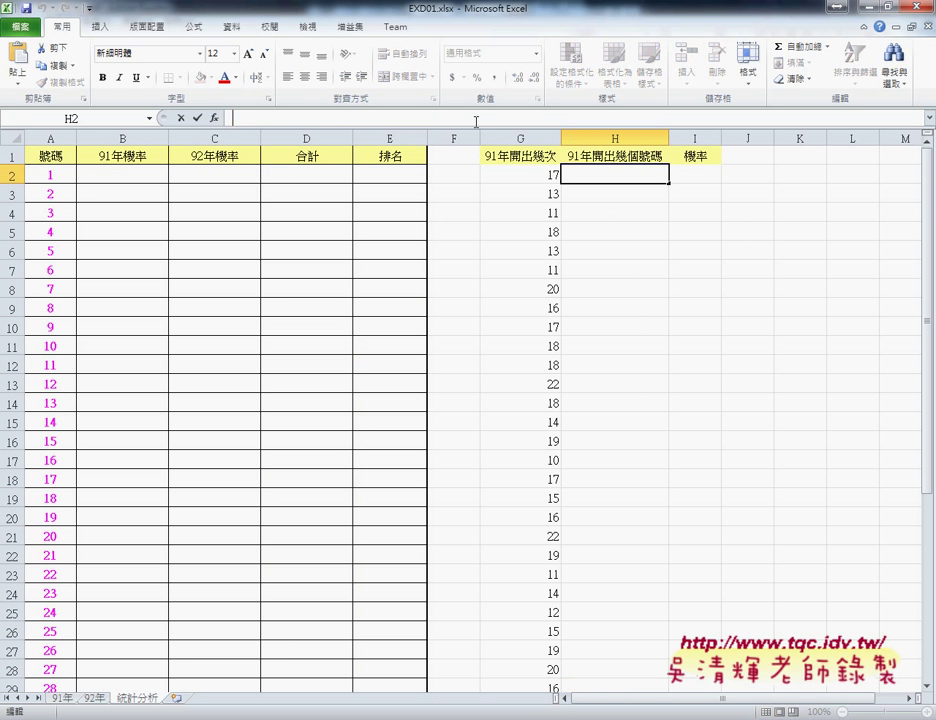
text(7*99)
key(Return)
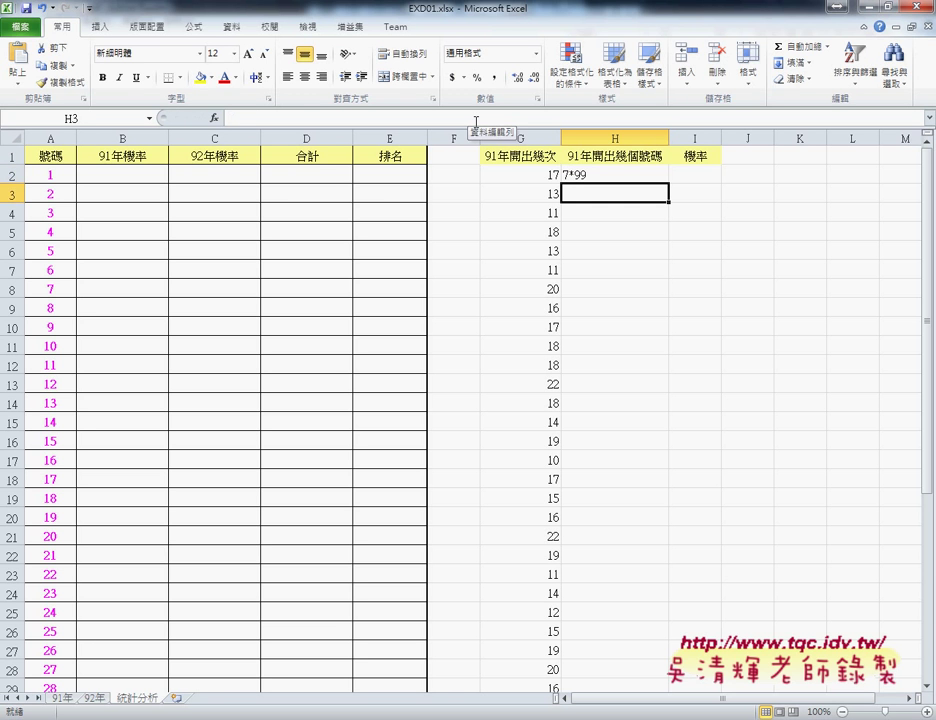
click(591, 177)
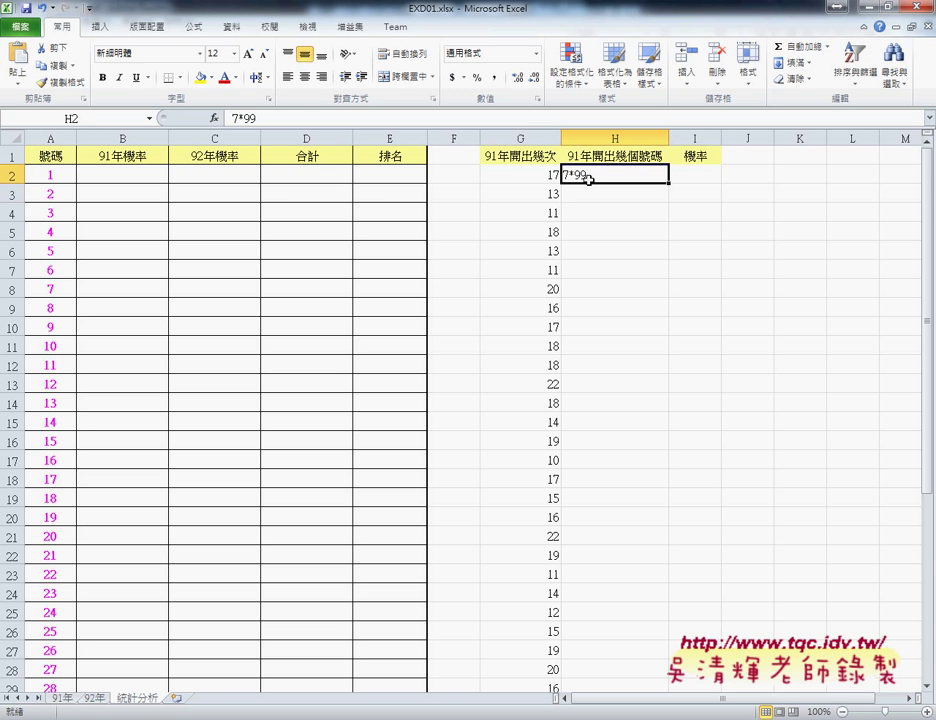
click(234, 118)
text(ㄦ)
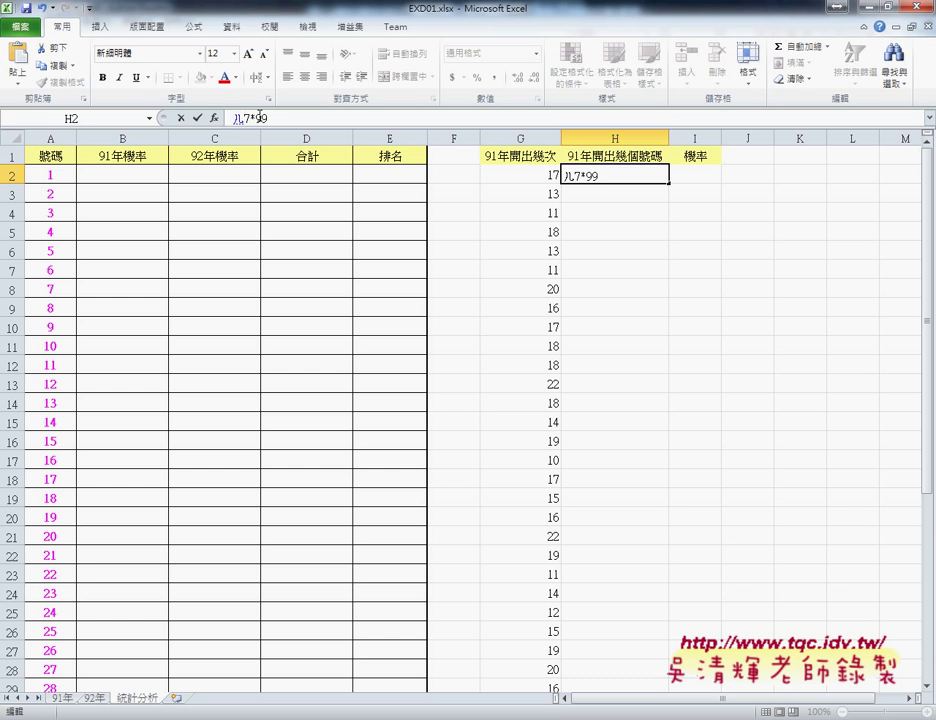
key(BackSpace)
text(=)
key(Return)
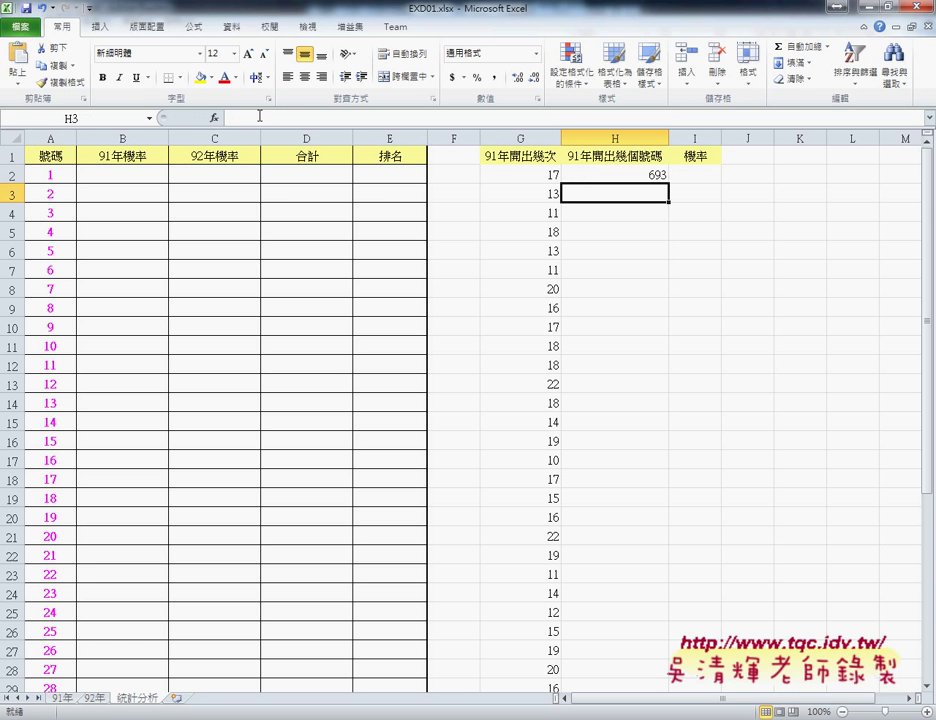
click(628, 176)
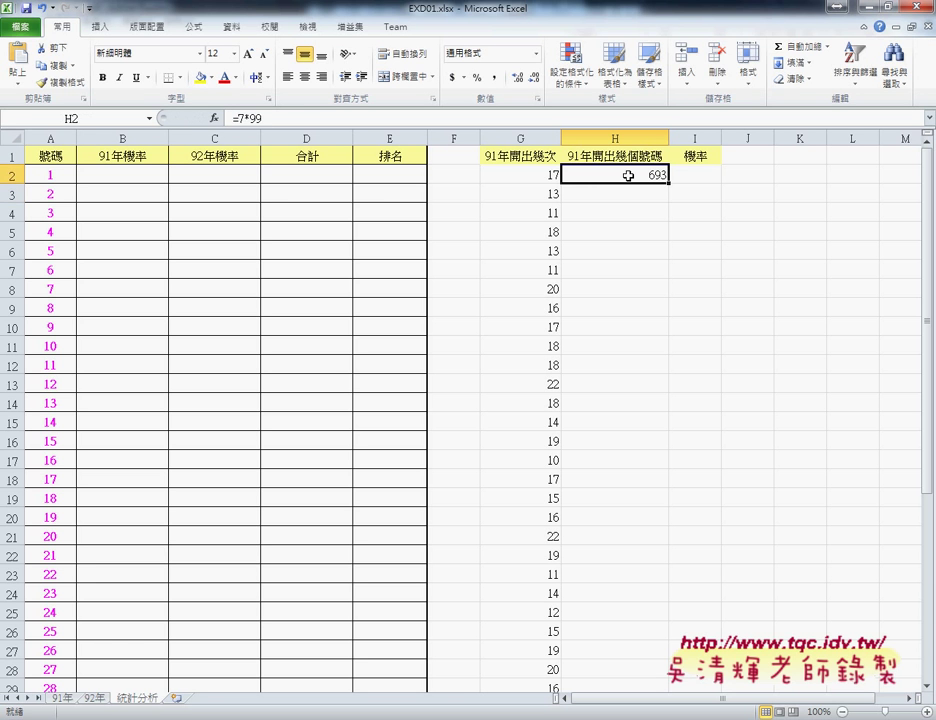
key(Delete)
Insert the COUNT function into H2 from the 統計 function list
click(215, 118)
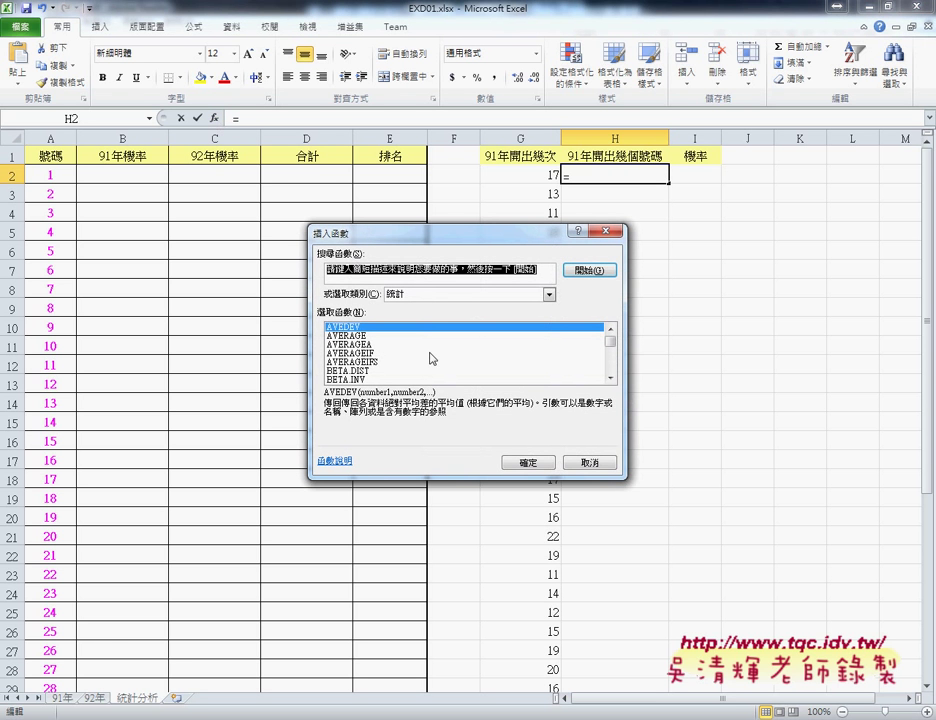
scroll(611, 378, down, 1)
scroll(611, 380, down, 3)
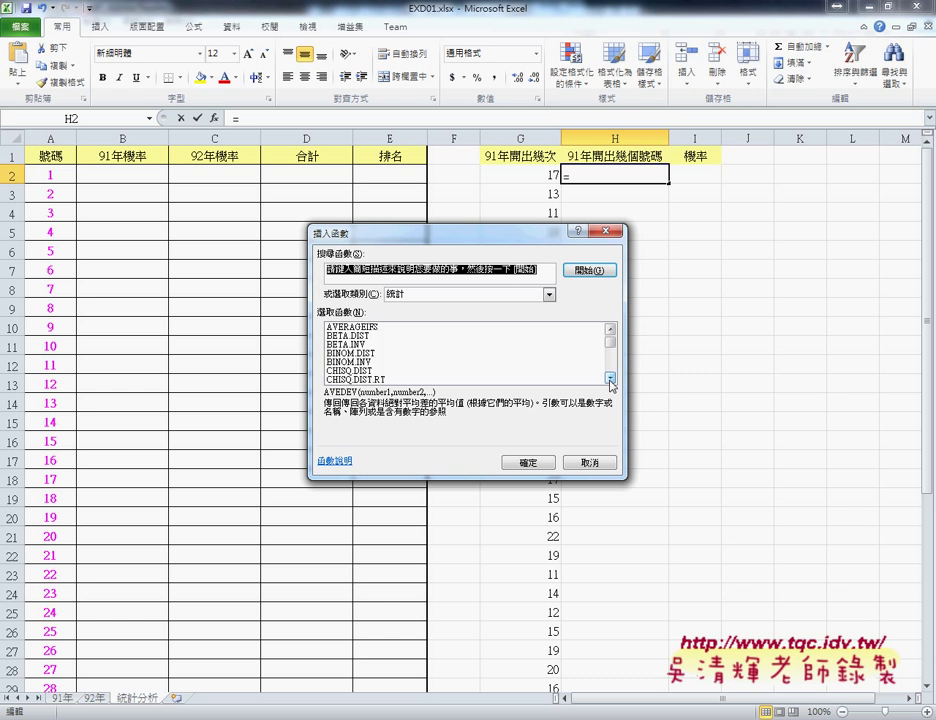
scroll(611, 380, down, 3)
scroll(611, 382, down, 4)
click(611, 380)
click(611, 380)
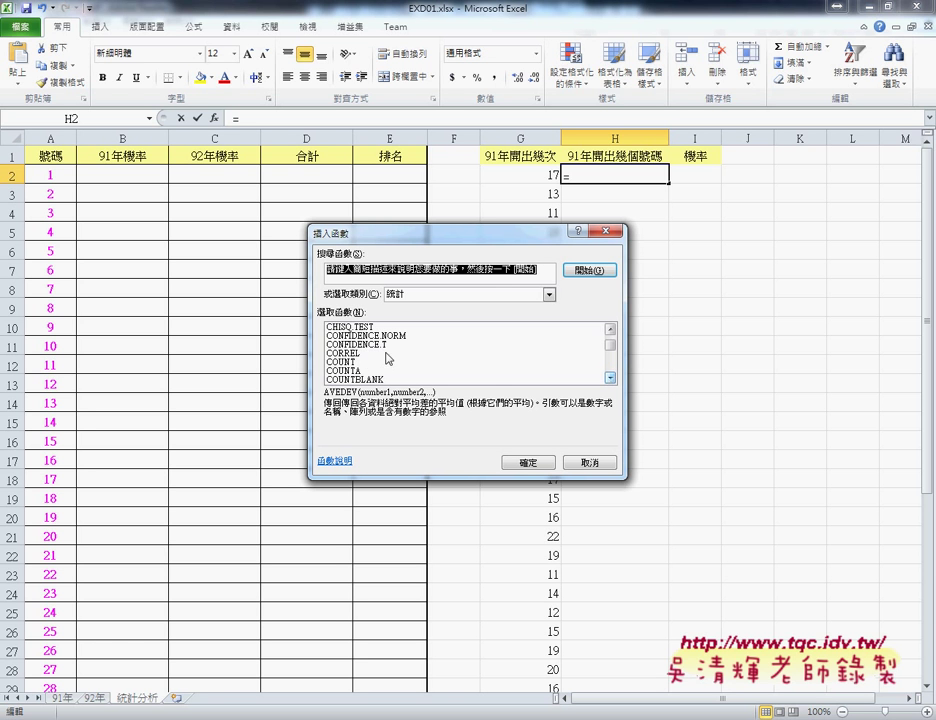
click(362, 363)
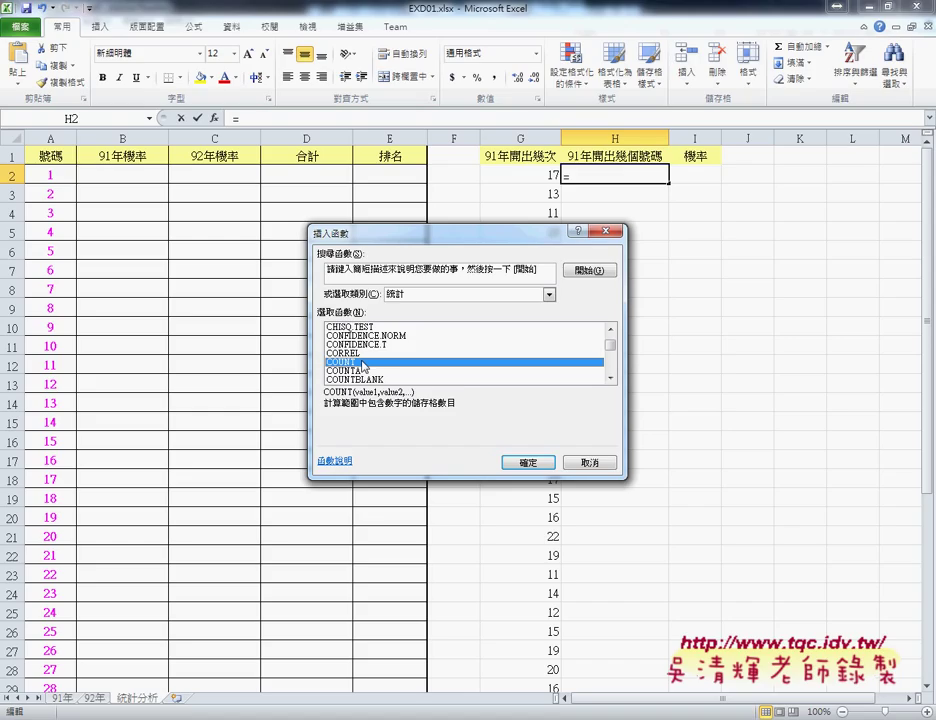
click(536, 466)
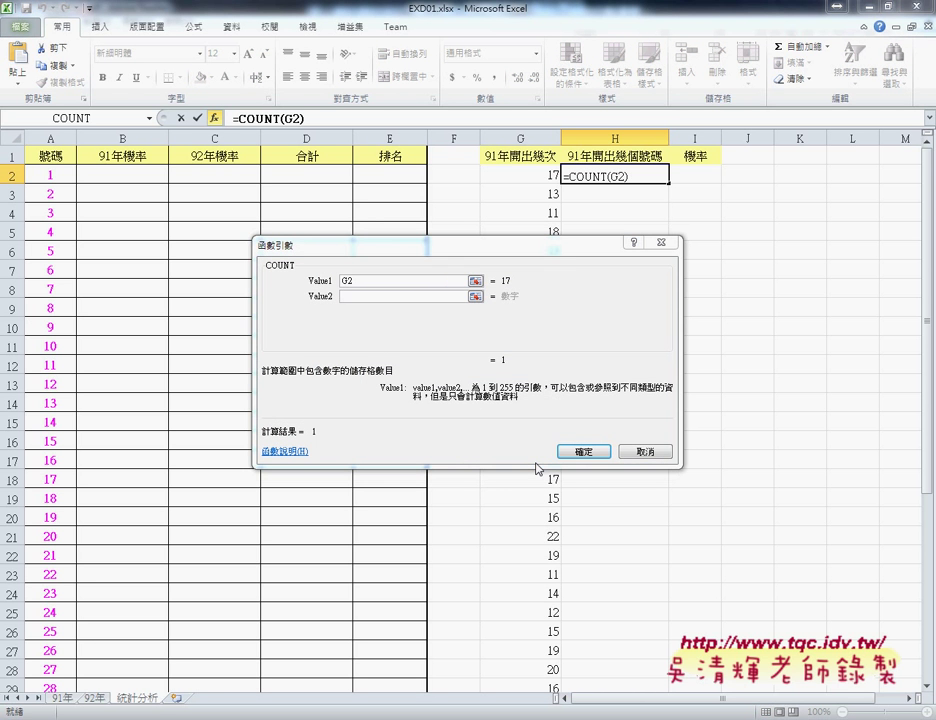
Set COUNT's argument to the named range 開獎91 and confirm, giving 693
key(F3)
click(400, 324)
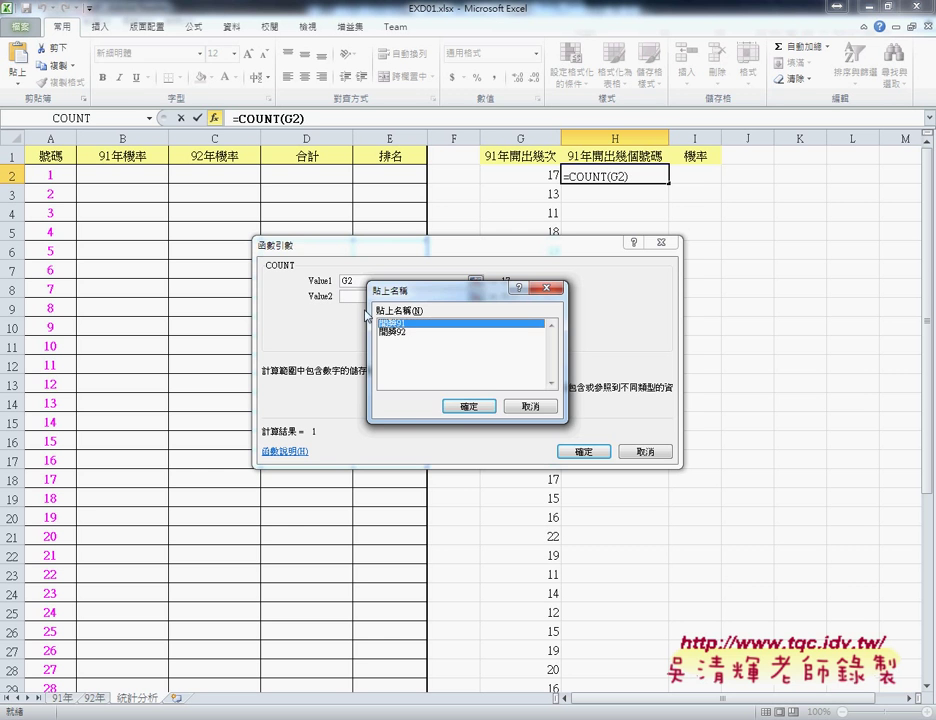
click(462, 406)
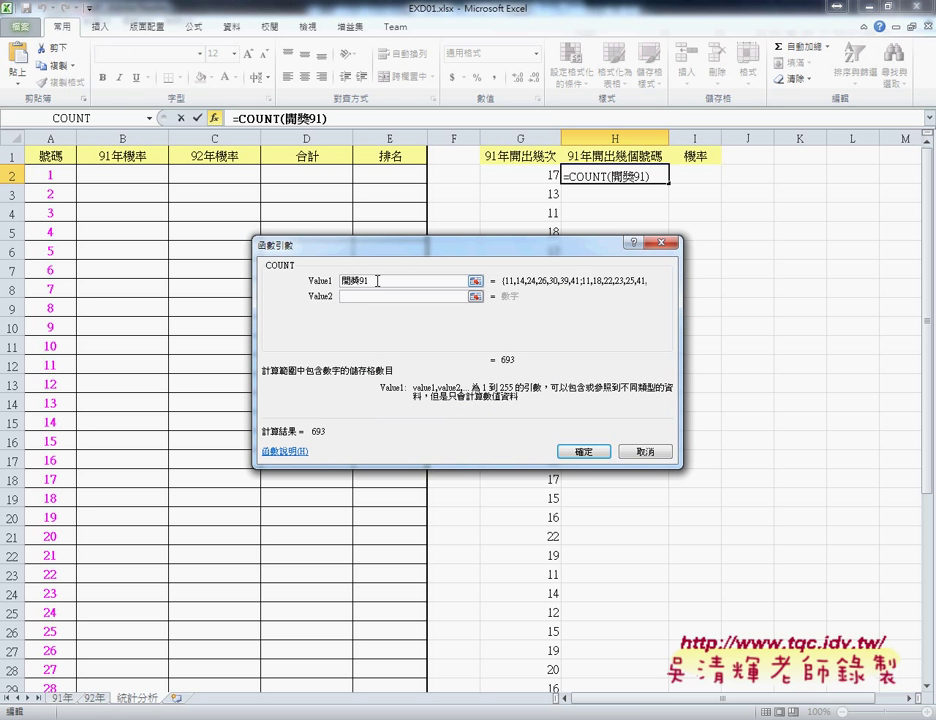
click(588, 456)
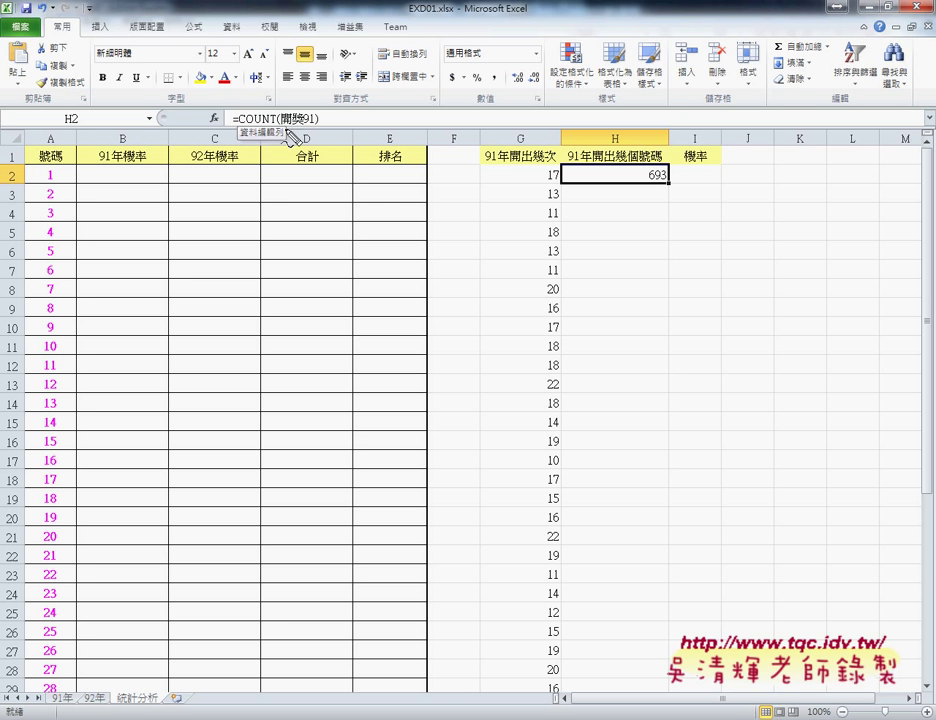
mouse_move(285, 128)
mouse_down()
mouse_move(303, 129)
mouse_move(232, 131)
mouse_up()
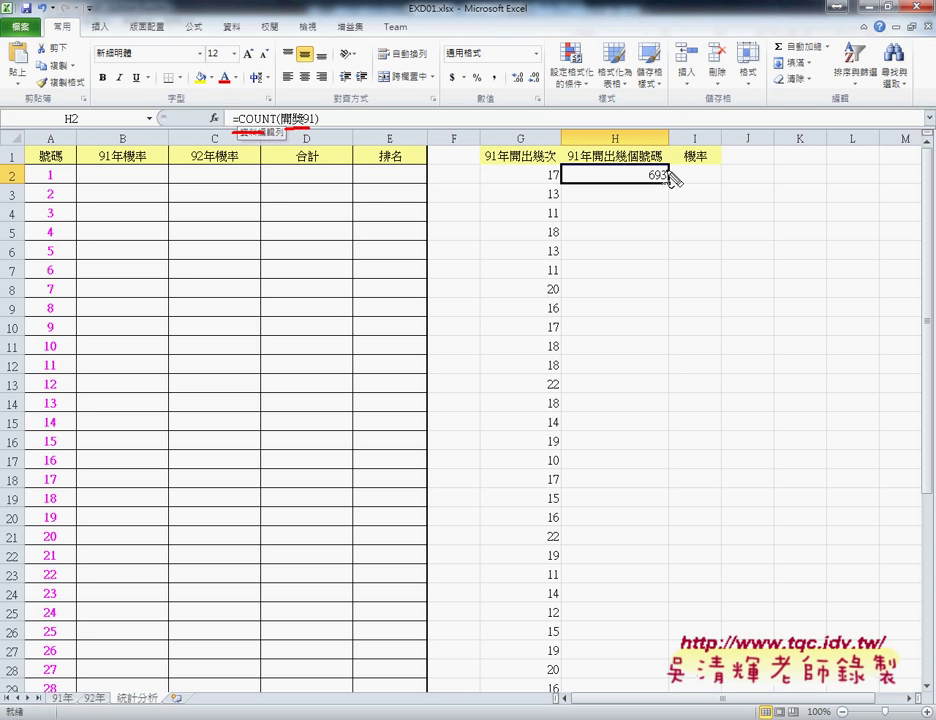
drag(672, 186, 670, 180)
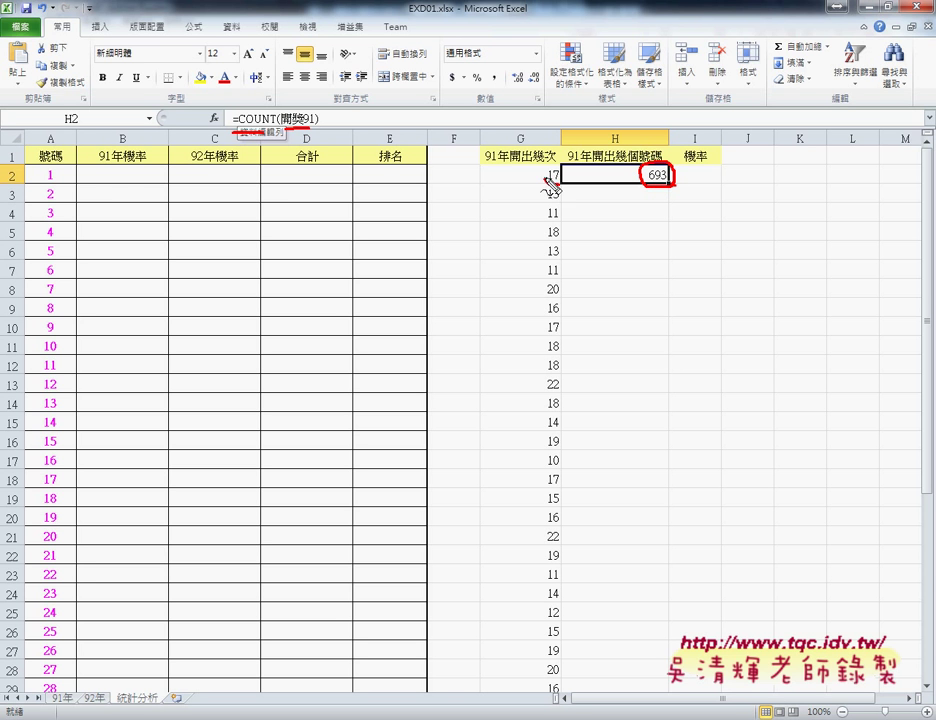
drag(560, 167, 566, 176)
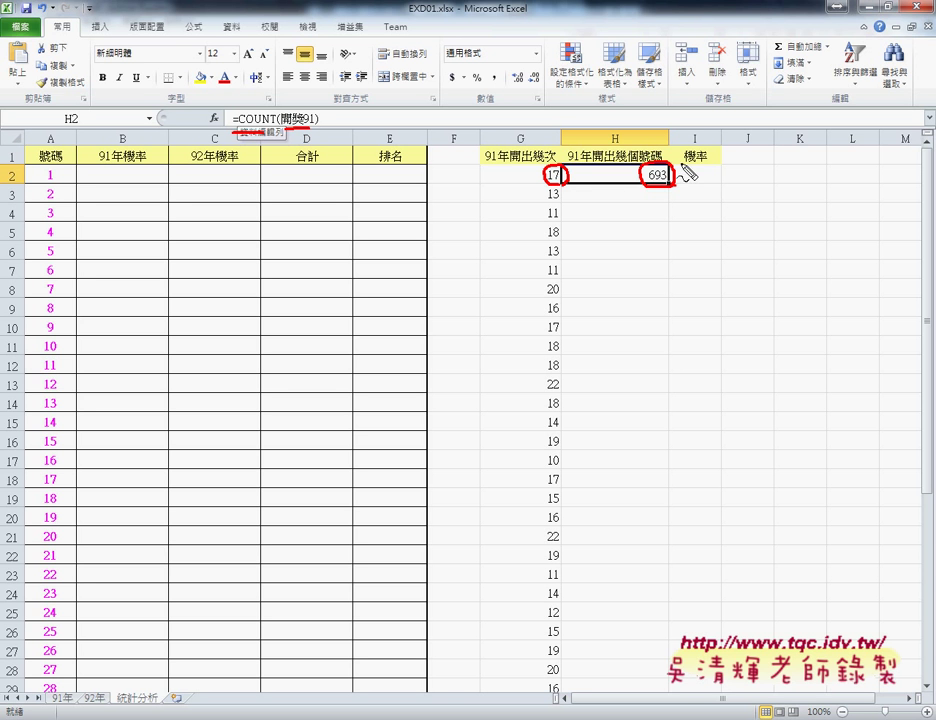
drag(682, 159, 707, 160)
drag(625, 166, 593, 190)
drag(681, 174, 720, 182)
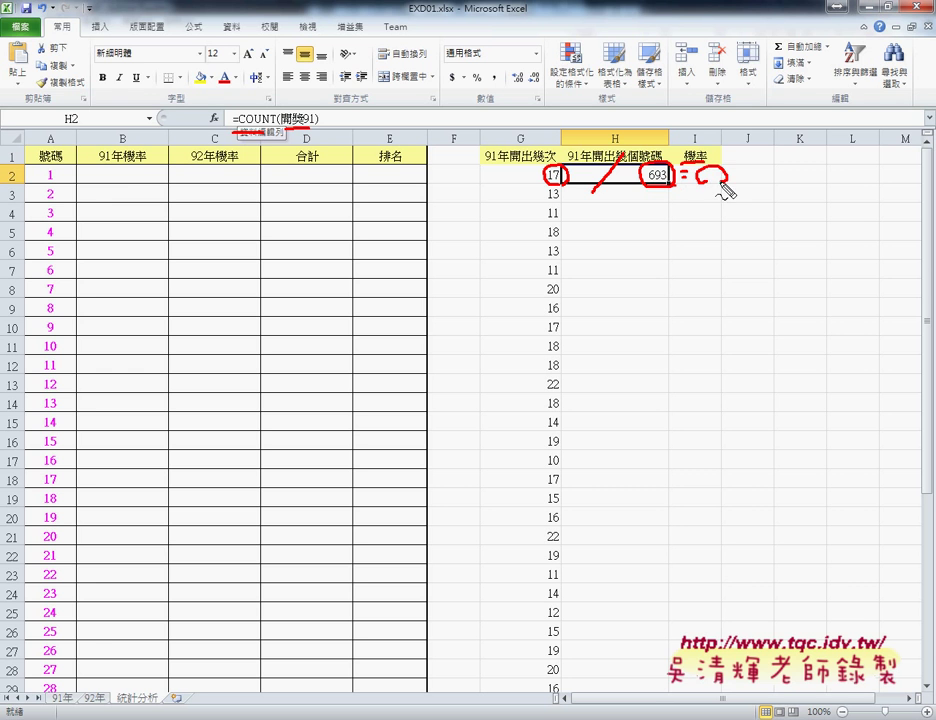
drag(144, 168, 146, 176)
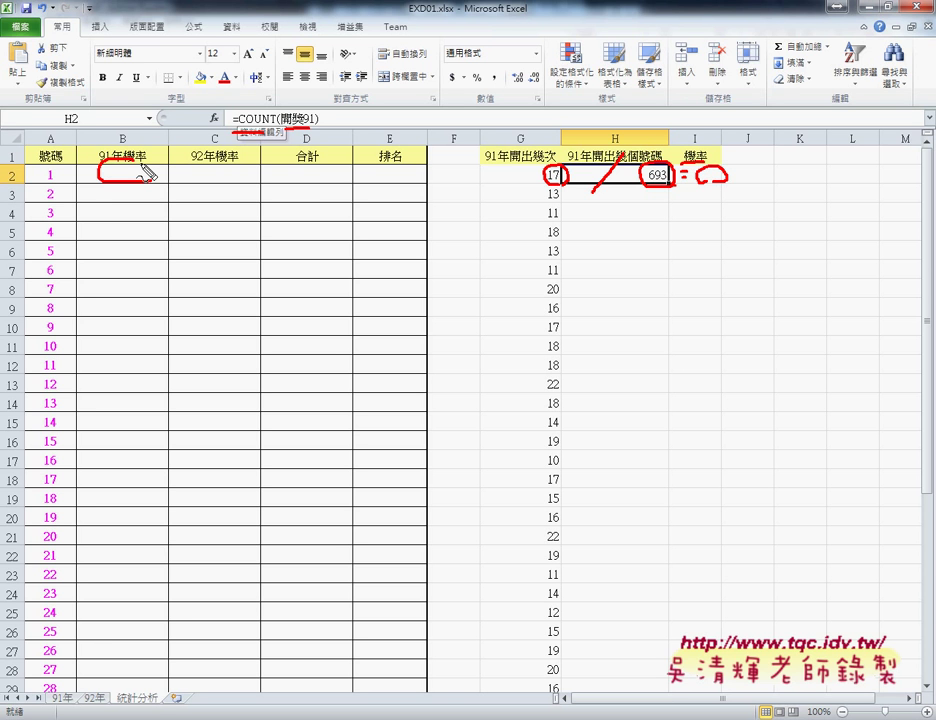
key(Escape)
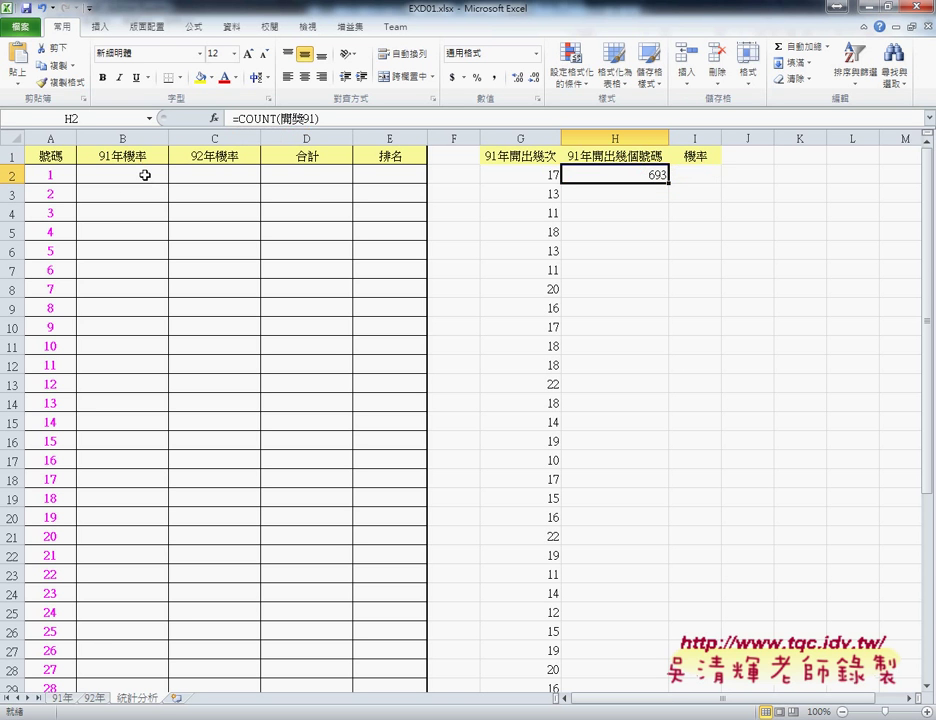
click(140, 175)
click(252, 121)
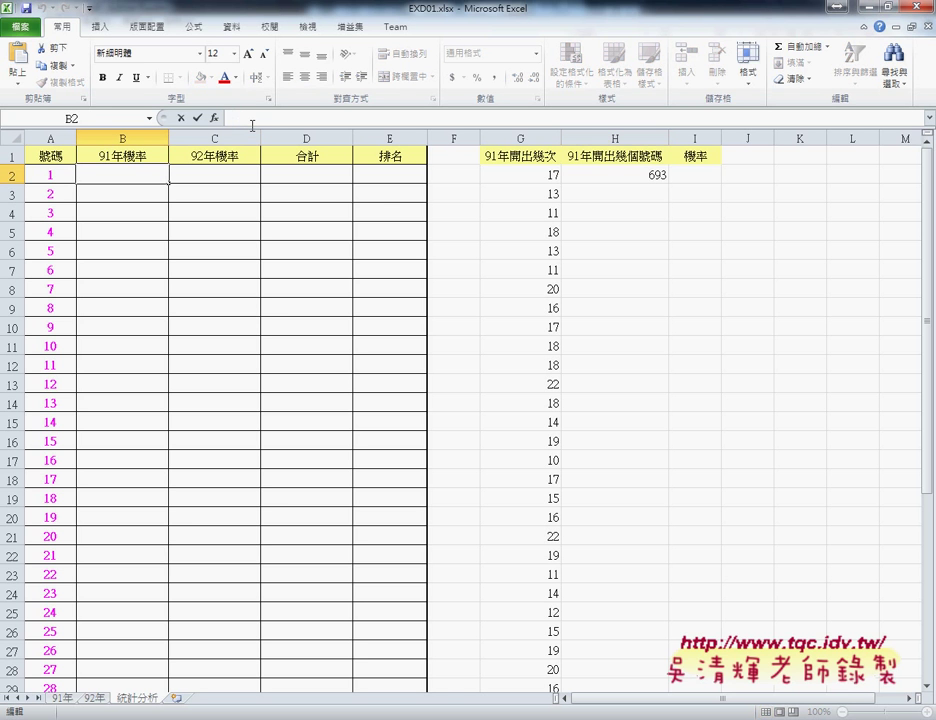
text(=)
key(Escape)
click(522, 178)
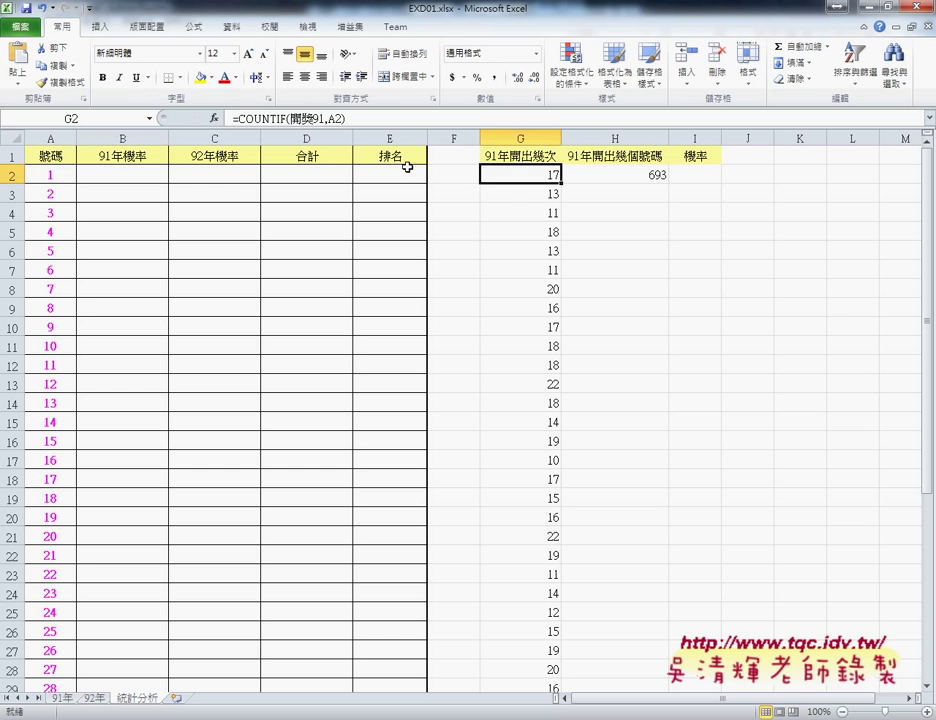
click(639, 178)
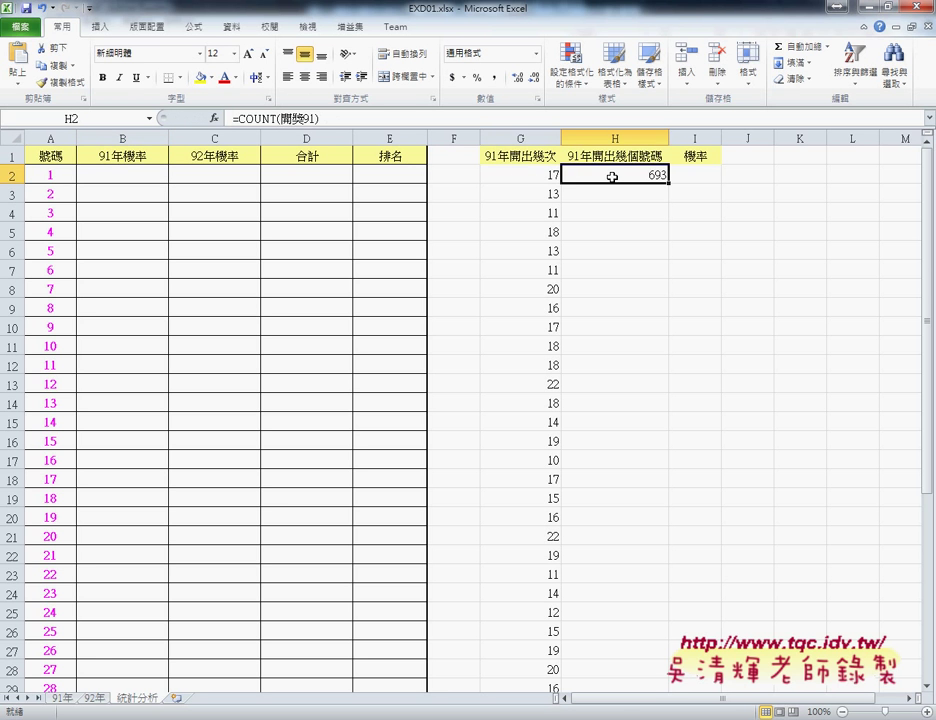
click(533, 178)
click(135, 177)
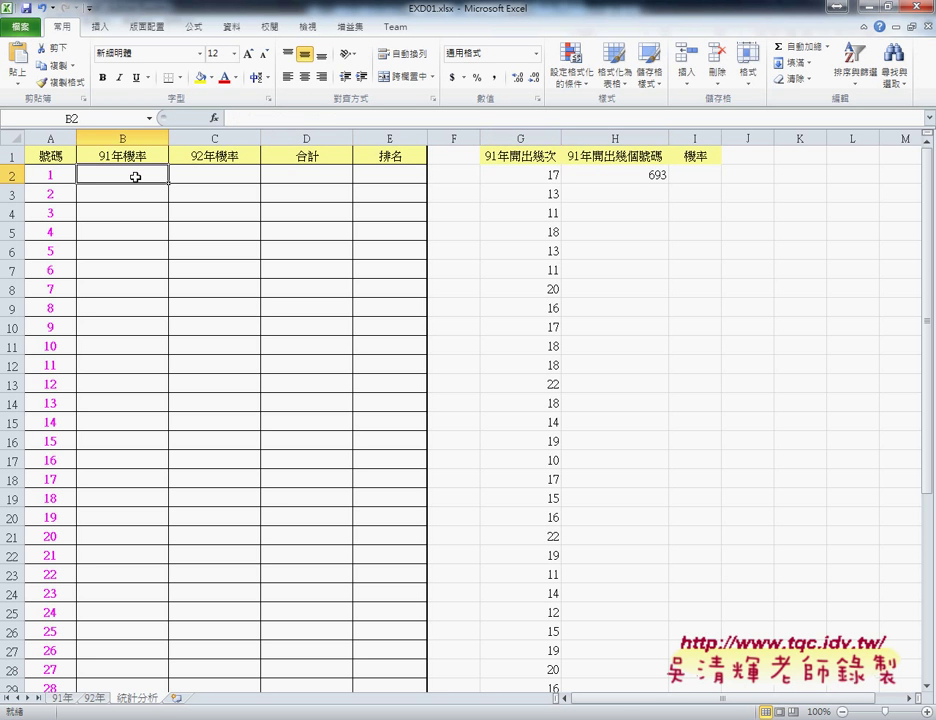
click(515, 176)
drag(345, 118, 226, 119)
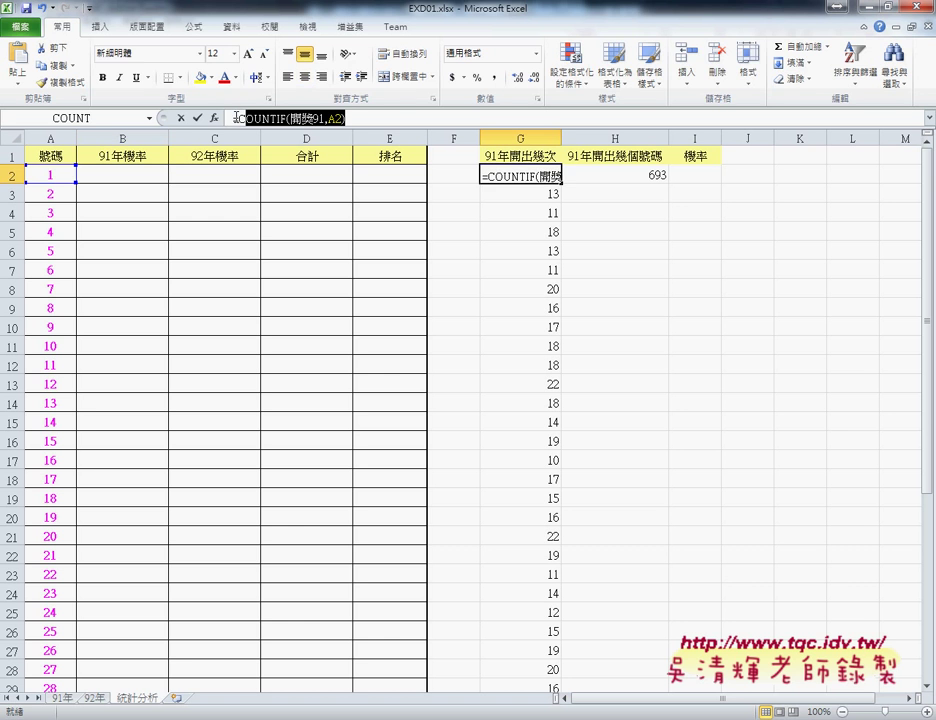
click(181, 118)
click(131, 180)
click(254, 117)
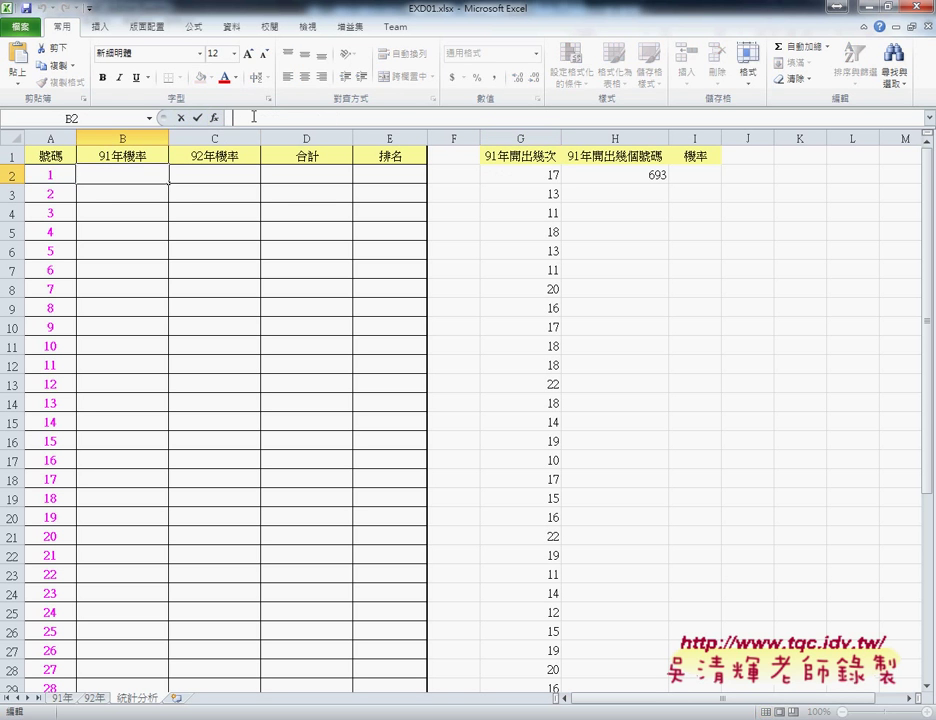